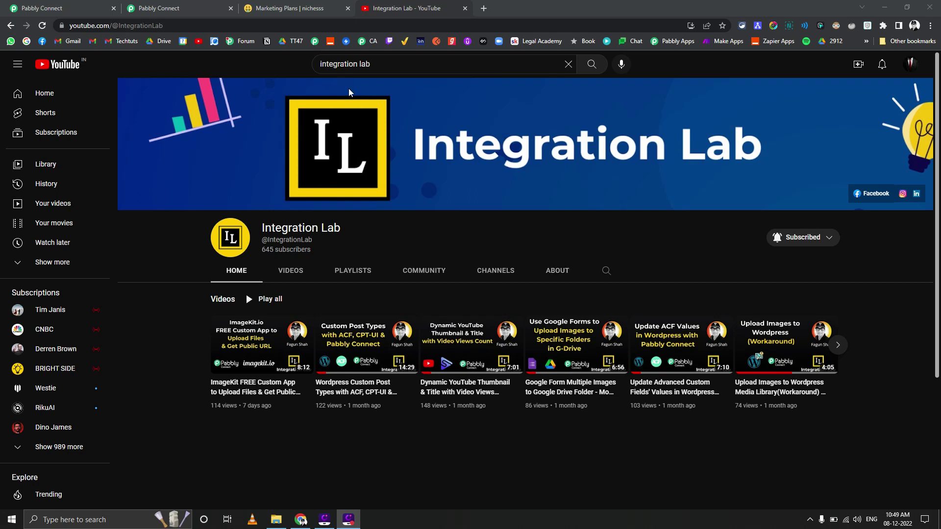
- Go to the Nichesss dashboard and browse its recent documents, stats and 162 Content Tools
{"action": "left_click", "coordinate": [259, 7]}
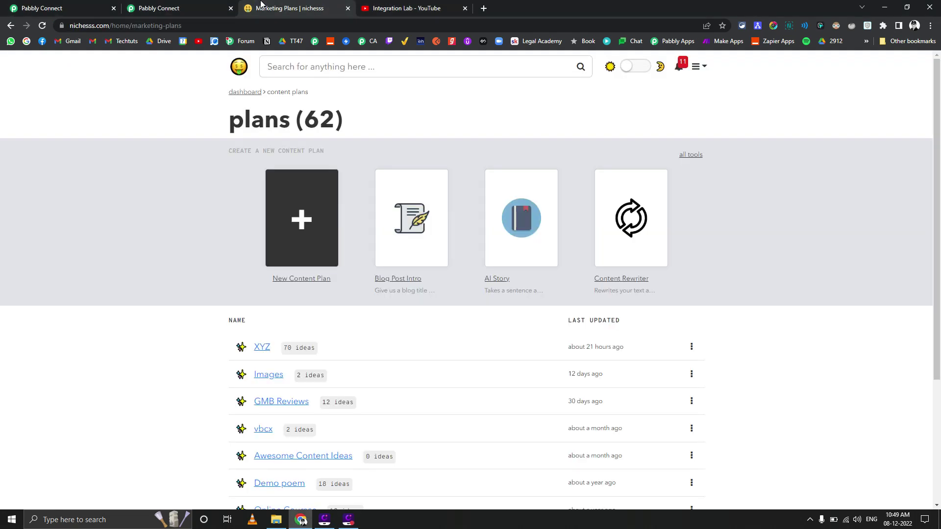
{"action": "left_click", "coordinate": [235, 92]}
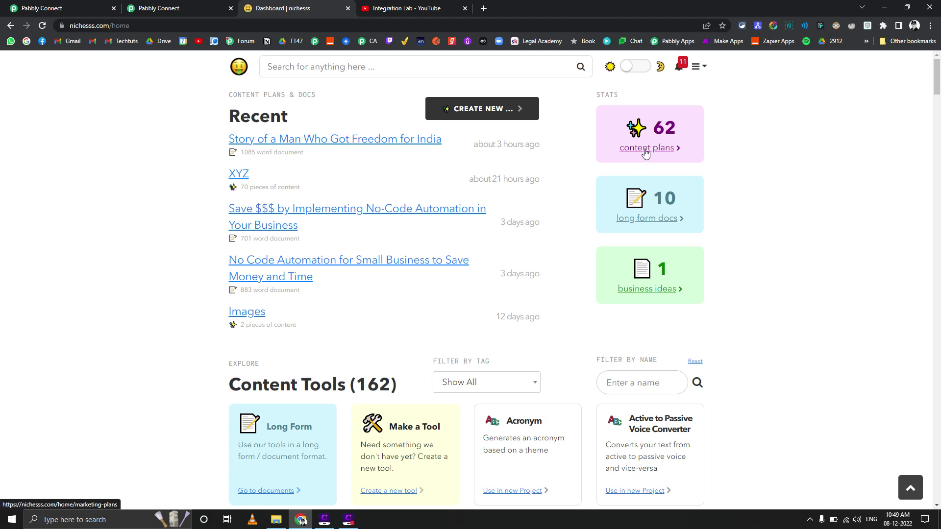
{"action": "scroll", "coordinate": [312, 351], "scroll_direction": "down", "scroll_amount": 2}
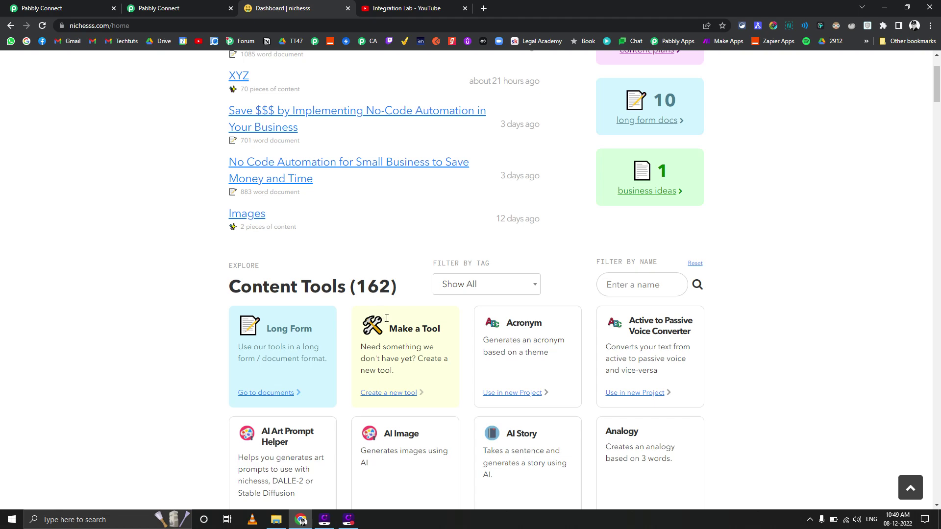
{"action": "scroll", "coordinate": [392, 304], "scroll_direction": "up", "scroll_amount": 2}
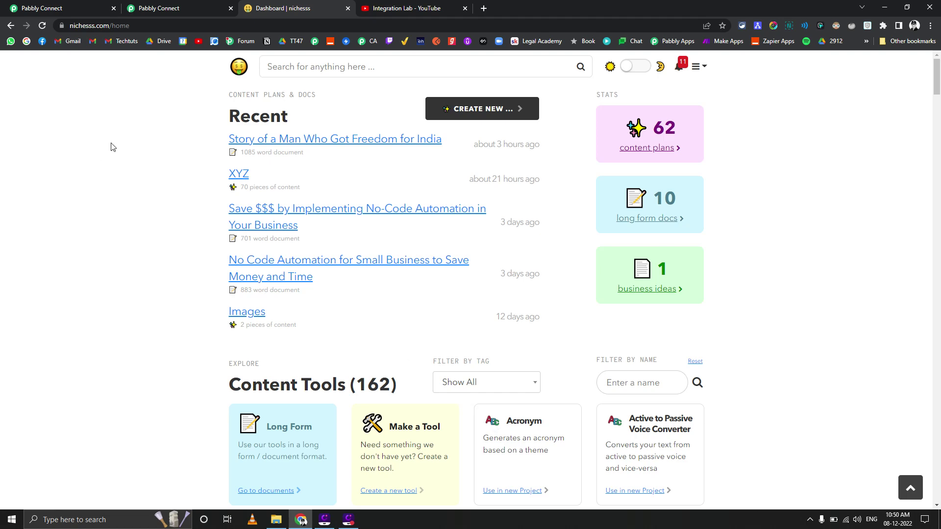
- Review the Pabbly Nichesss action's Action Event options, then return to the Nichesss dashboard
{"action": "left_click", "coordinate": [57, 4]}
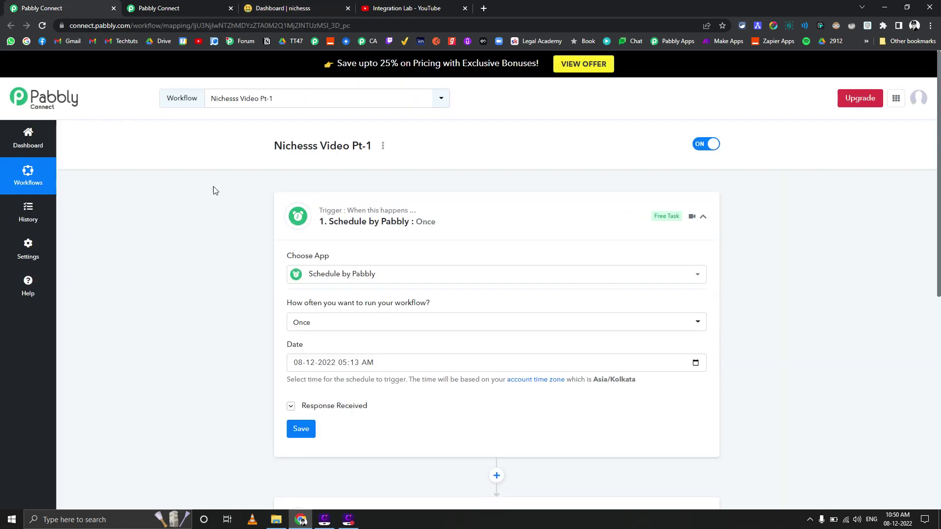
{"action": "scroll", "coordinate": [294, 184], "scroll_direction": "down", "scroll_amount": 1}
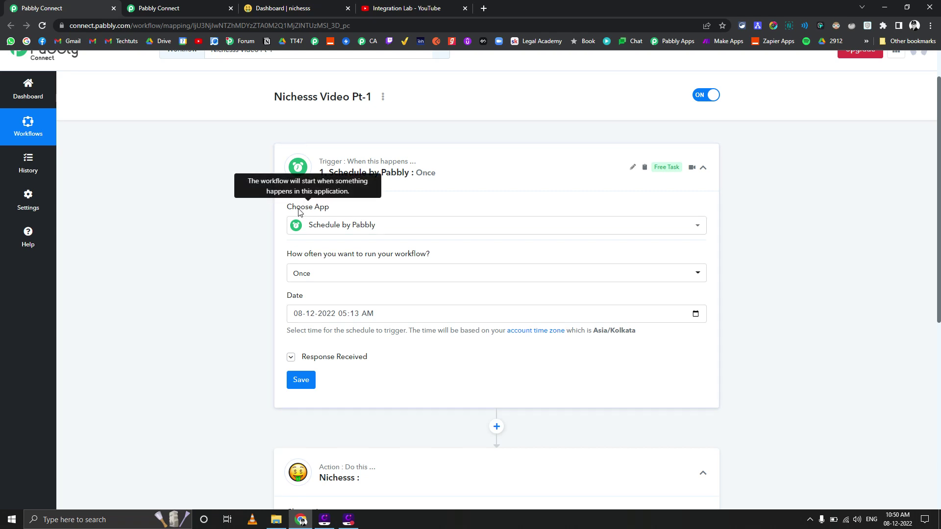
{"action": "scroll", "coordinate": [294, 218], "scroll_direction": "down", "scroll_amount": 2}
{"action": "scroll", "coordinate": [238, 228], "scroll_direction": "down", "scroll_amount": 2}
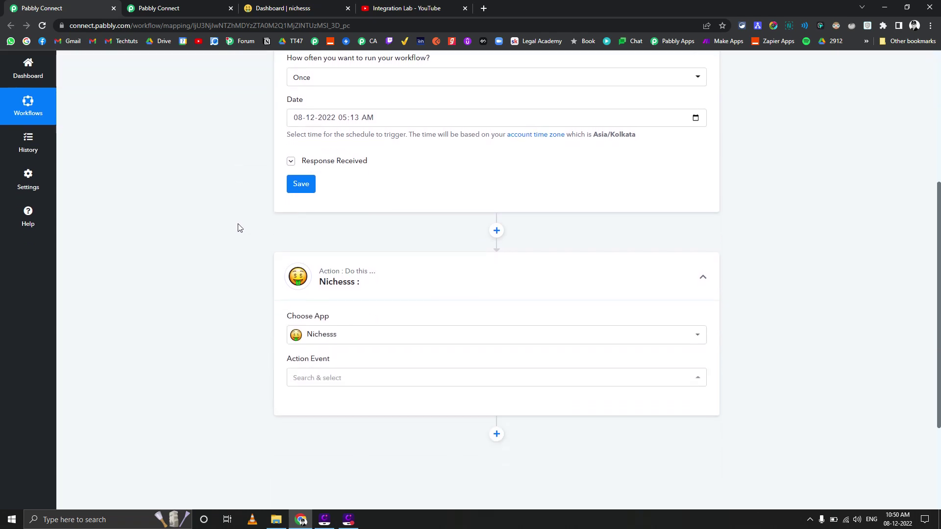
{"action": "scroll", "coordinate": [237, 229], "scroll_direction": "down", "scroll_amount": 2}
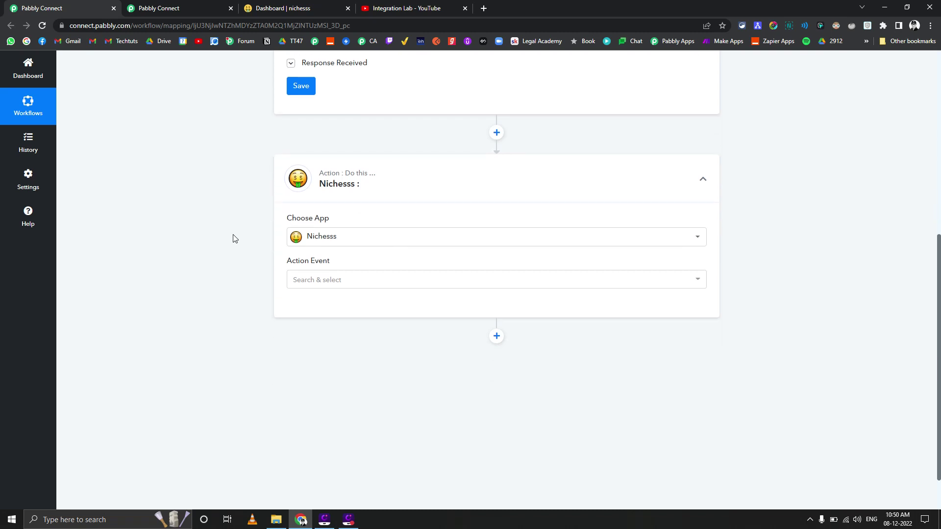
{"action": "left_click", "coordinate": [330, 280]}
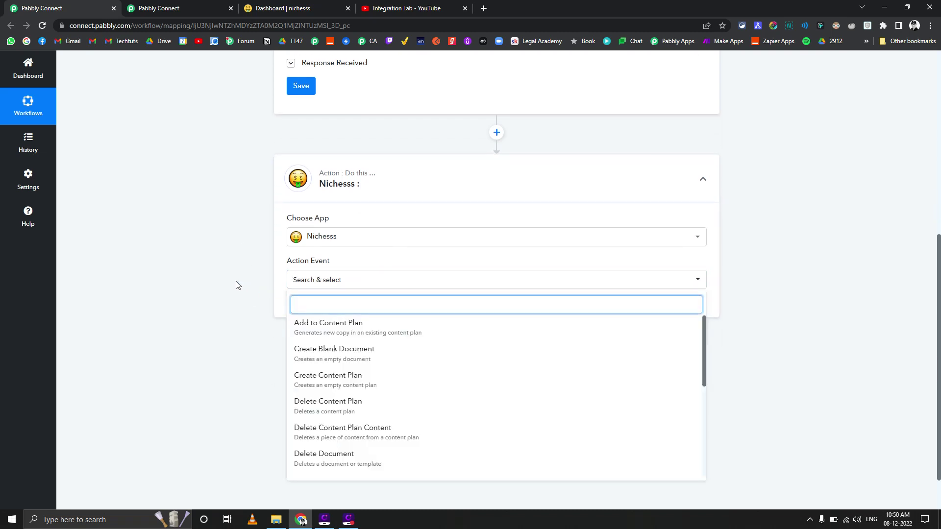
{"action": "scroll", "coordinate": [235, 282], "scroll_direction": "down", "scroll_amount": 1}
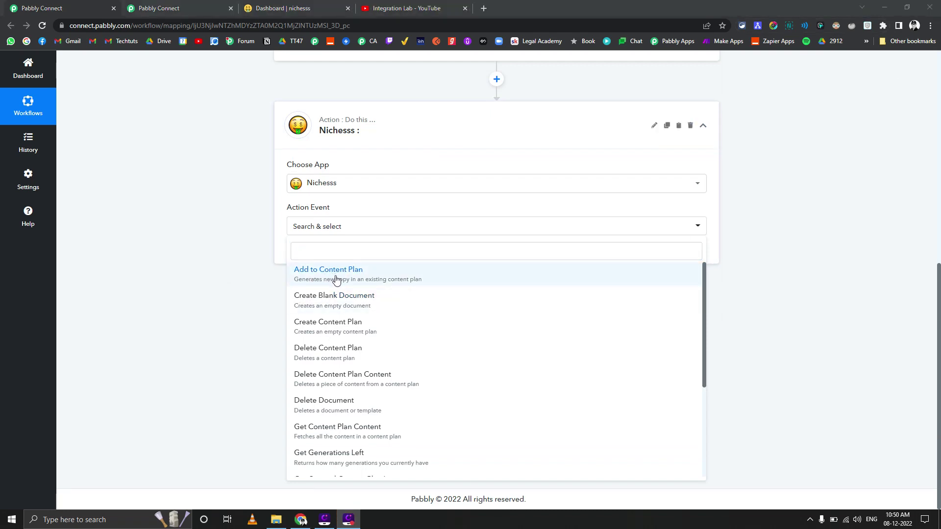
{"action": "scroll", "coordinate": [268, 311], "scroll_direction": "up", "scroll_amount": 1}
{"action": "scroll", "coordinate": [238, 311], "scroll_direction": "down", "scroll_amount": 1}
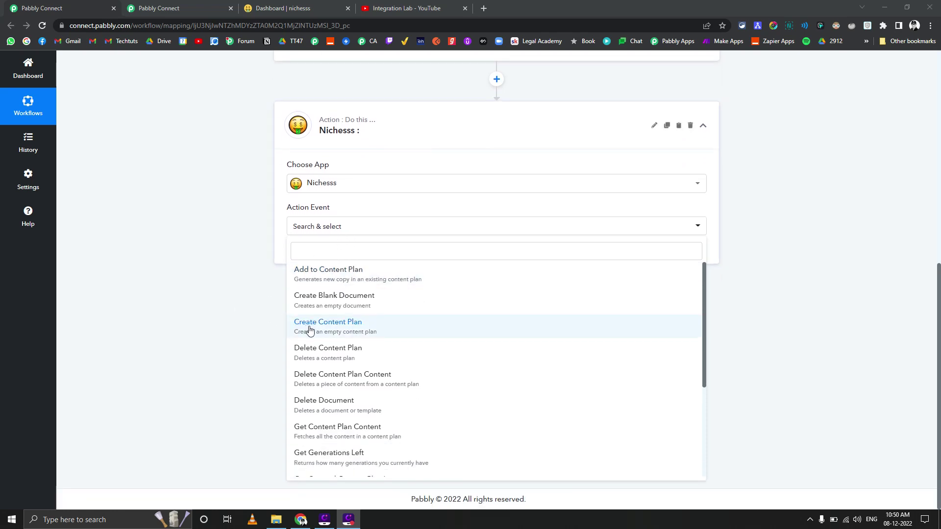
{"action": "left_click", "coordinate": [258, 7]}
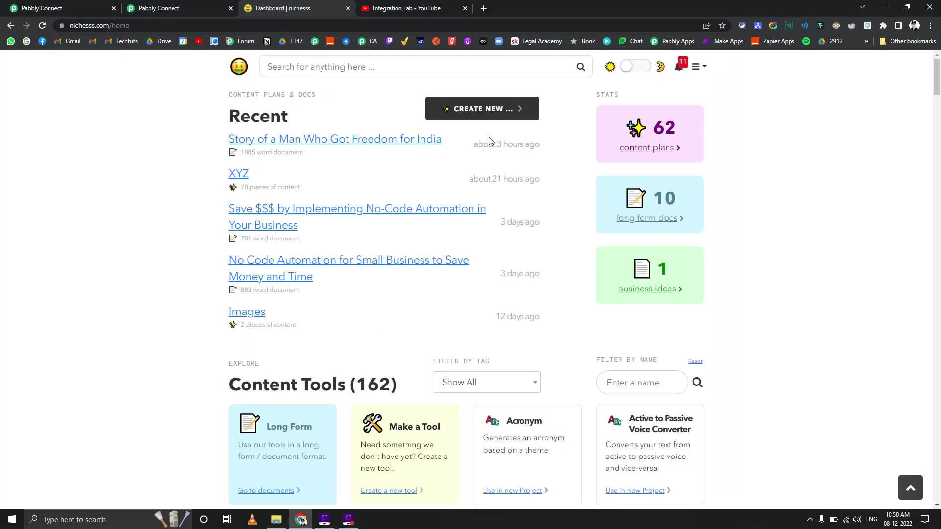
- Create a new Nichesss content plan project named 'ABC'
{"action": "left_click", "coordinate": [632, 152]}
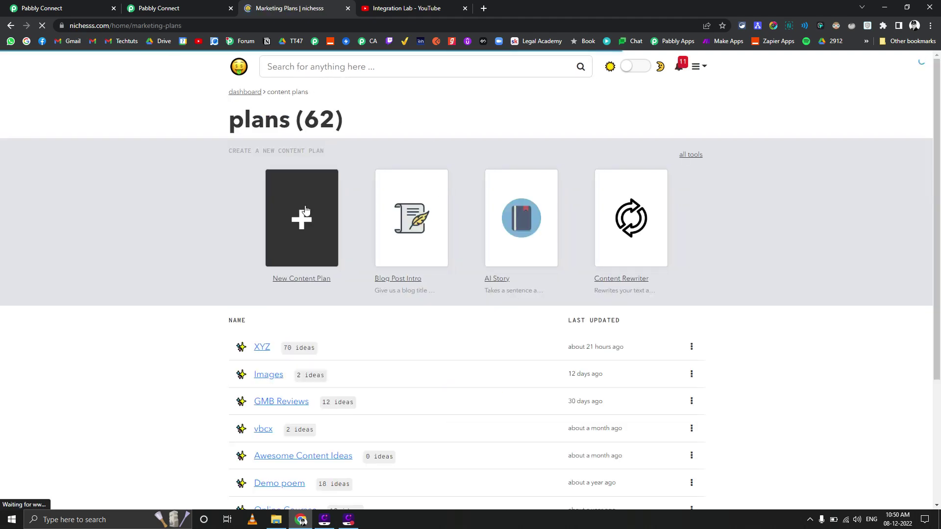
{"action": "left_click", "coordinate": [305, 210]}
{"action": "left_click", "coordinate": [400, 138]}
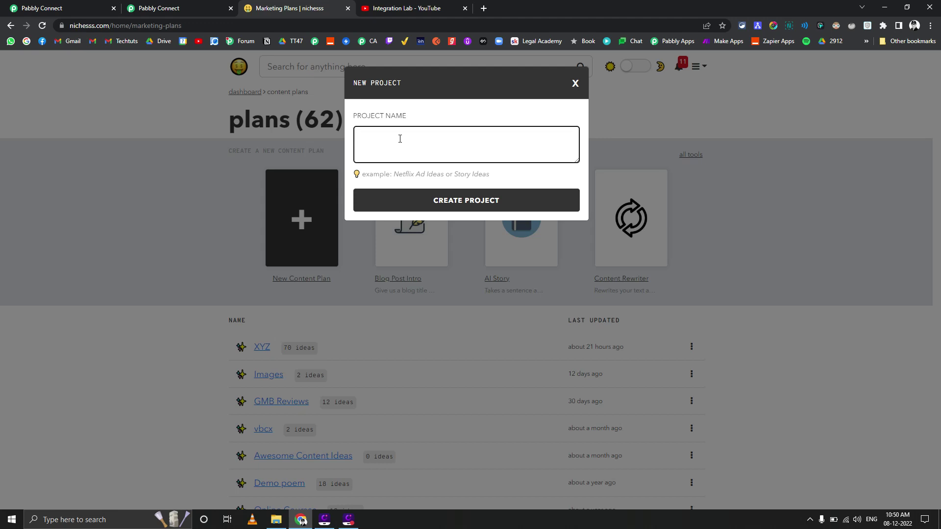
{"action": "type", "text": "ABC"}
{"action": "left_click", "coordinate": [407, 201]}
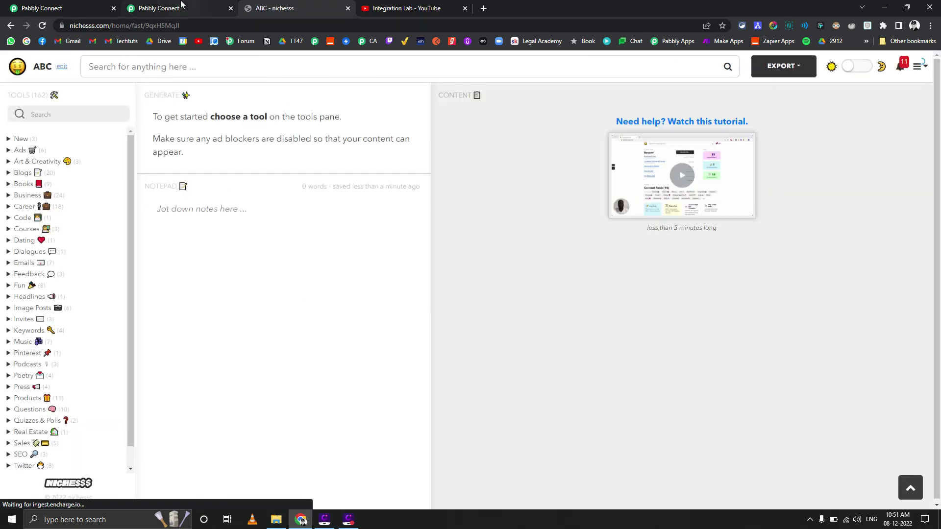
{"action": "left_click", "coordinate": [181, 4]}
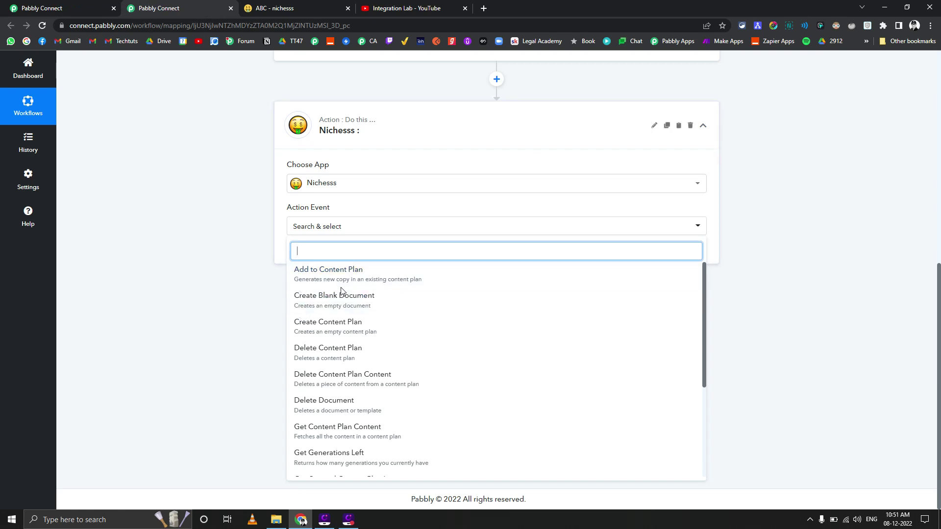
- Set the Nichesss action event to Add to Content Plan
{"action": "scroll", "coordinate": [346, 304], "scroll_direction": "down", "scroll_amount": 1}
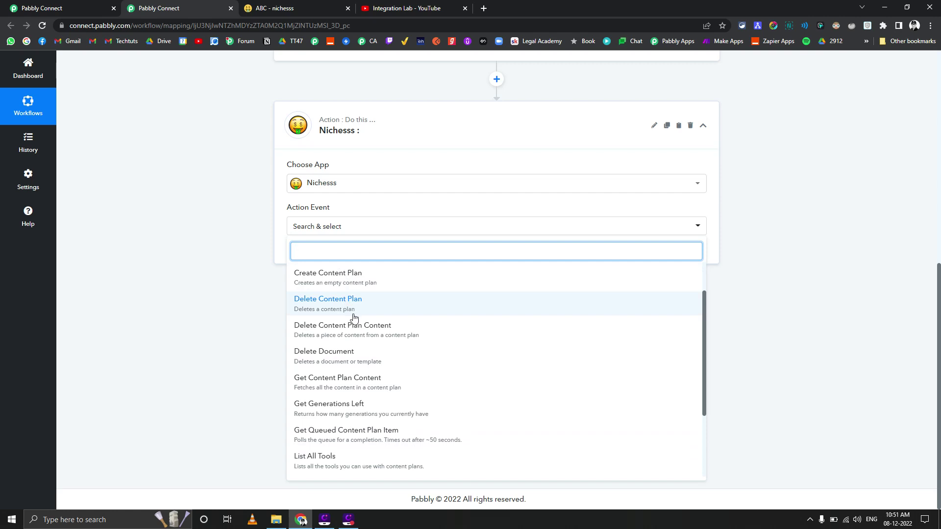
{"action": "scroll", "coordinate": [338, 299], "scroll_direction": "up", "scroll_amount": 1}
{"action": "type", "text": "add"}
{"action": "left_click", "coordinate": [335, 284]}
- Connect the action through the existing Nichesss #1 connection and save it
{"action": "left_click", "coordinate": [301, 261]}
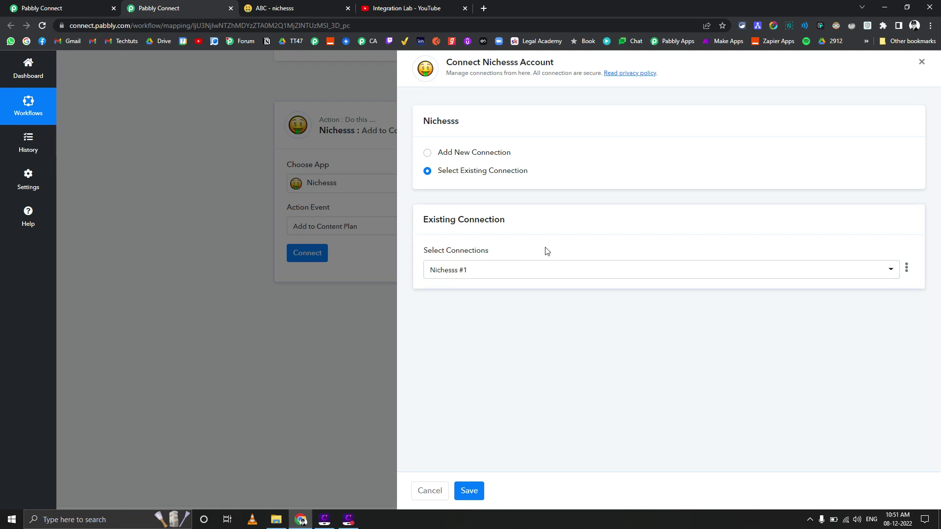
{"action": "left_click", "coordinate": [482, 156]}
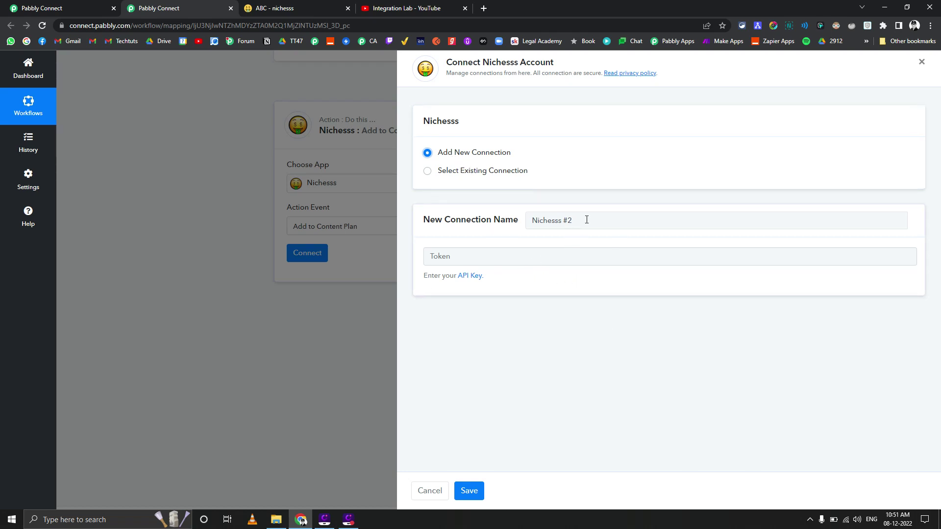
{"action": "left_click_drag", "start_coordinate": [586, 220], "coordinate": [520, 223]}
{"action": "left_click", "coordinate": [436, 256]}
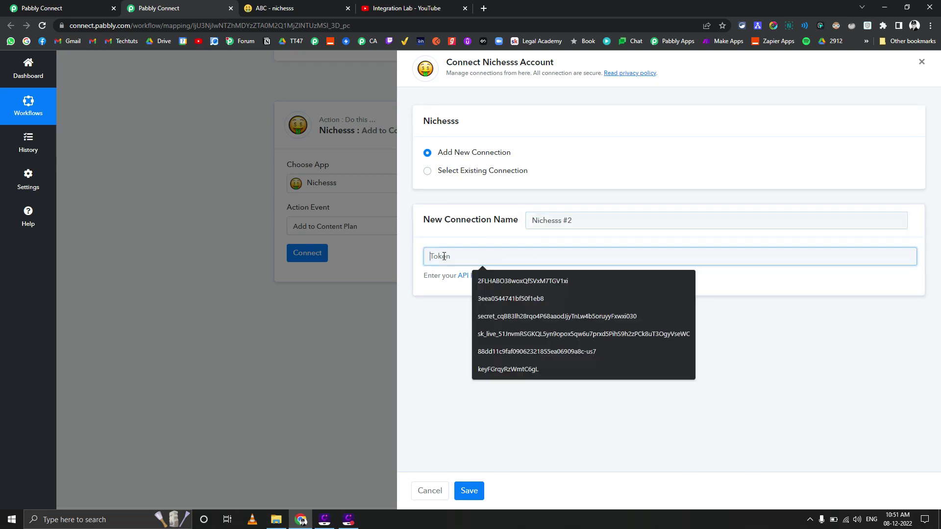
{"action": "left_click", "coordinate": [444, 294]}
{"action": "middle_click", "coordinate": [470, 277]}
{"action": "left_click", "coordinate": [316, 3]}
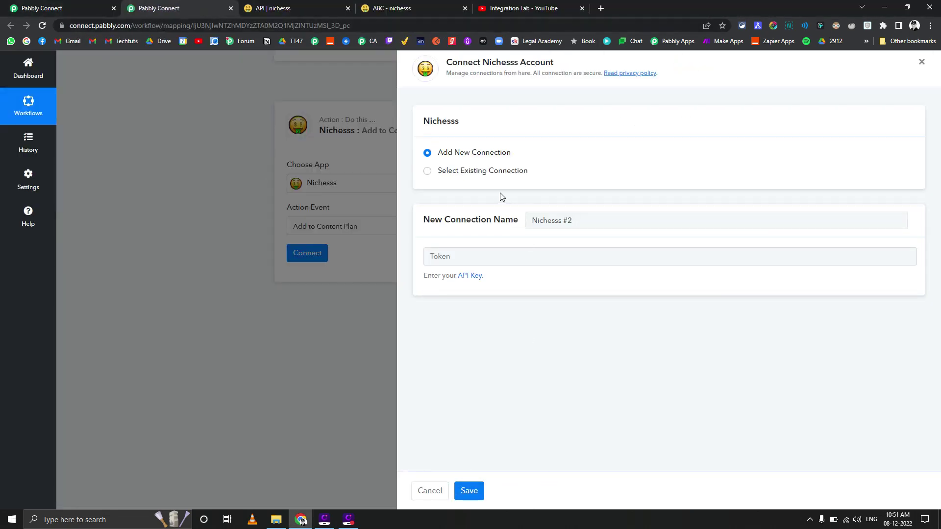
{"action": "left_click", "coordinate": [493, 171]}
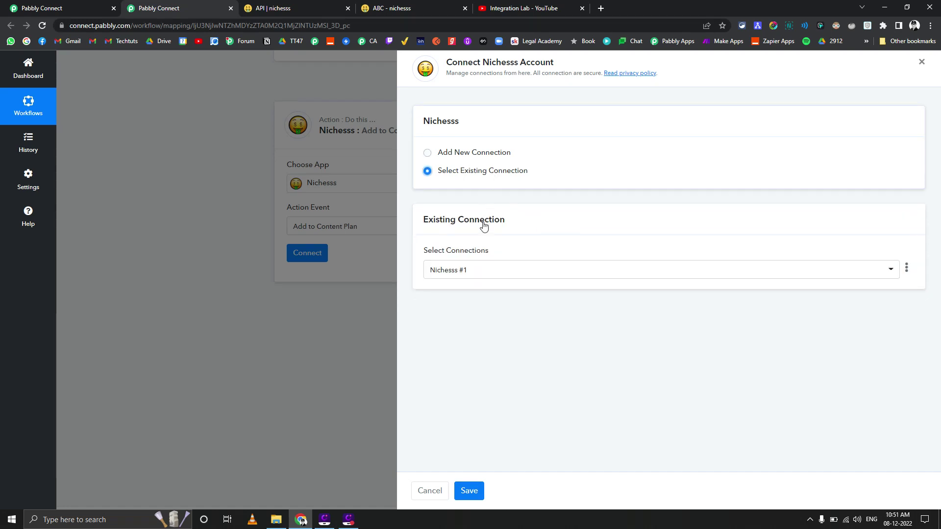
{"action": "left_click", "coordinate": [469, 495]}
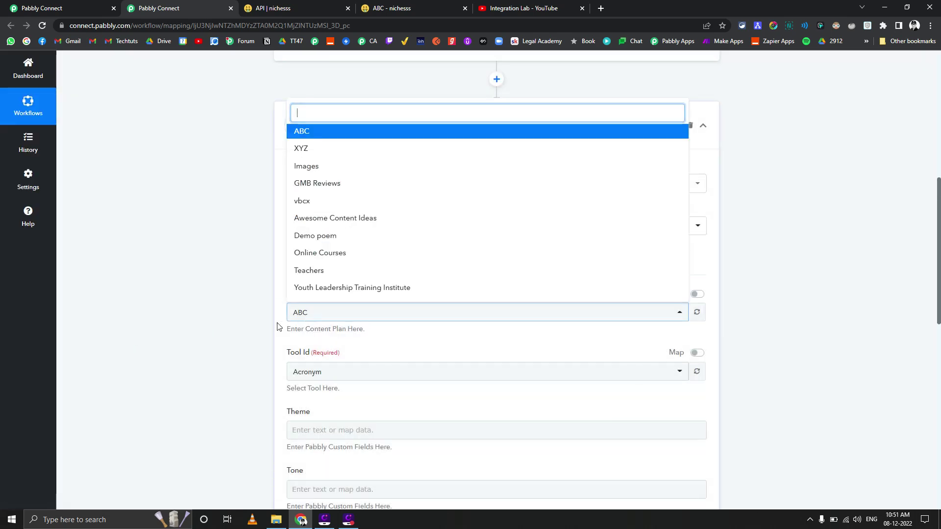
- Keep ABC as the content plan and reveal its ID through mapping mode
{"action": "scroll", "coordinate": [350, 215], "scroll_direction": "down", "scroll_amount": 1}
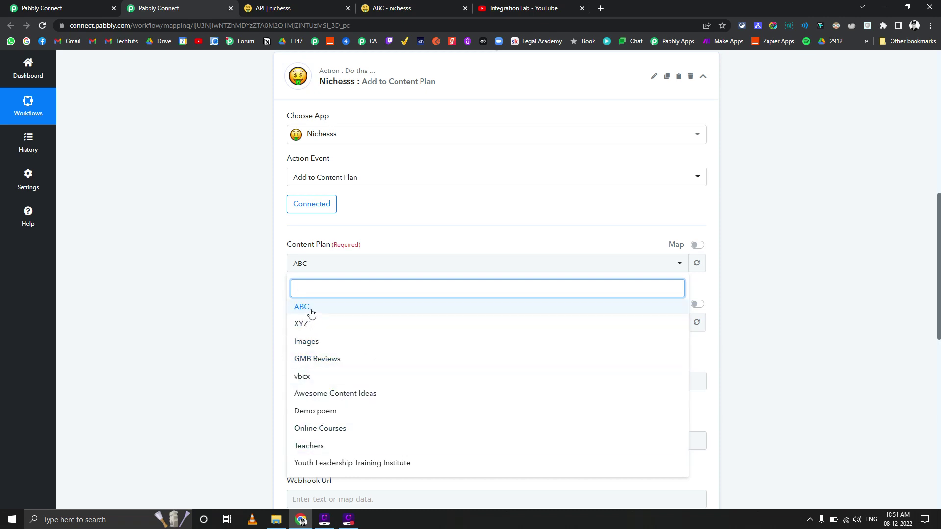
{"action": "left_click", "coordinate": [620, 246]}
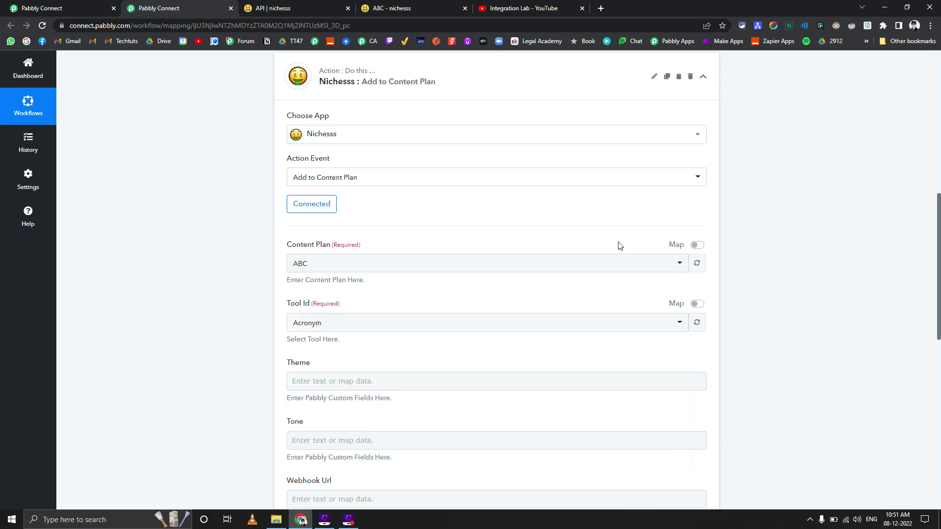
{"action": "left_click", "coordinate": [697, 245]}
{"action": "left_click", "coordinate": [359, 264]}
{"action": "left_click_drag", "start_coordinate": [359, 265], "coordinate": [205, 259]}
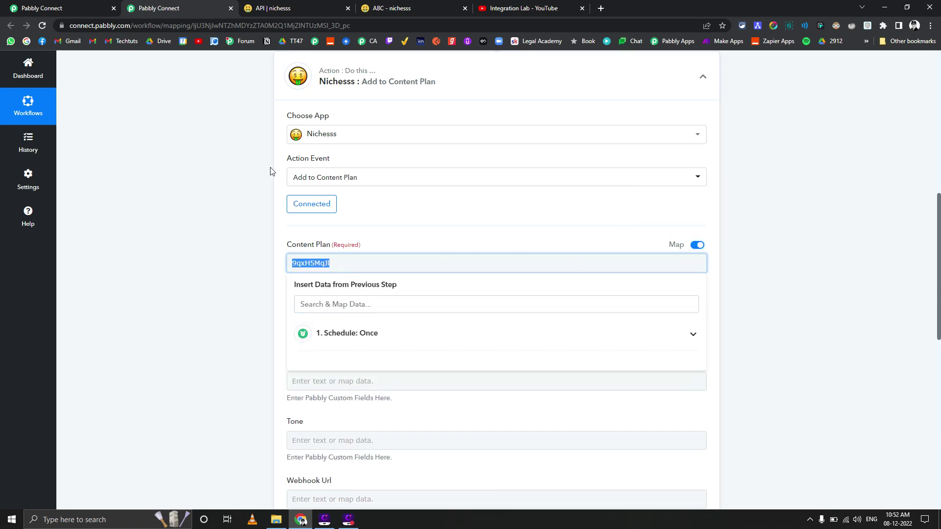
- Compare the ID with the ABC plan page's address, then restore ABC as the selected plan
{"action": "left_click", "coordinate": [401, 7]}
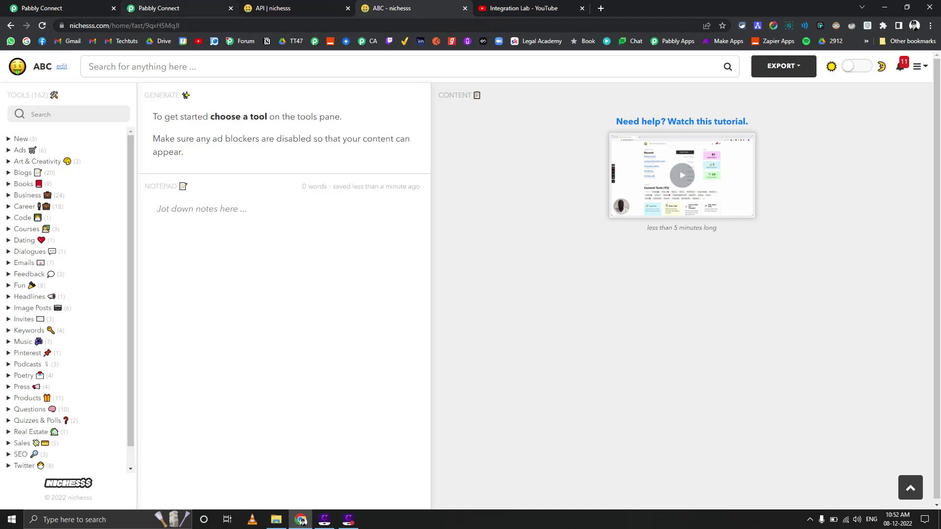
{"action": "double_click", "coordinate": [168, 26]}
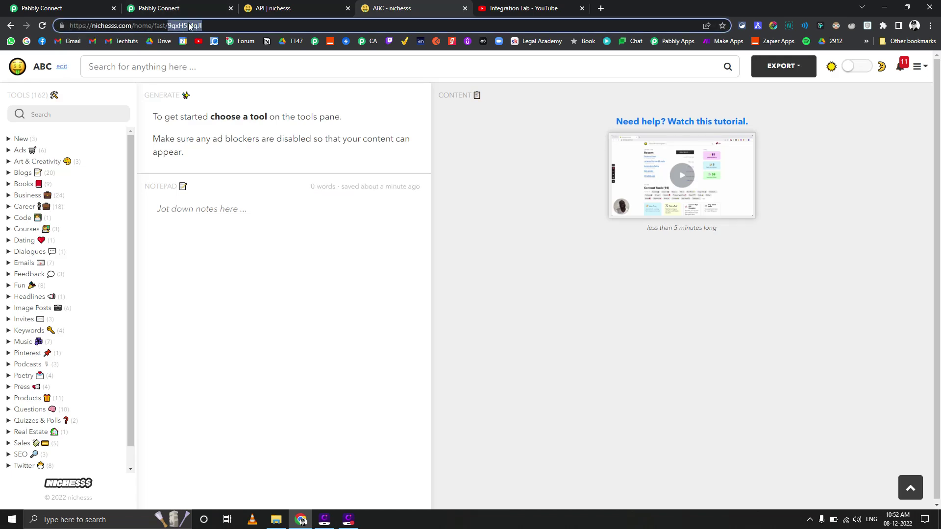
{"action": "left_click", "coordinate": [159, 6]}
{"action": "left_click", "coordinate": [697, 244]}
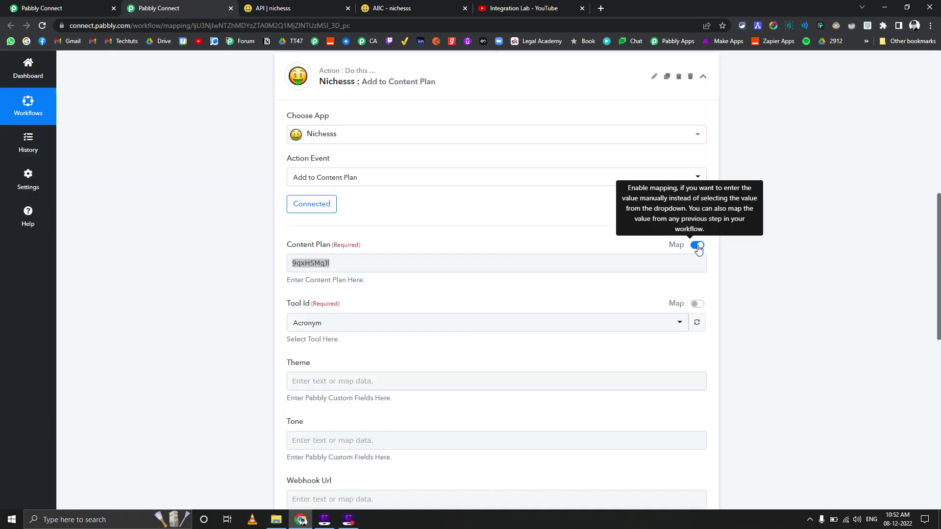
{"action": "left_click", "coordinate": [697, 245]}
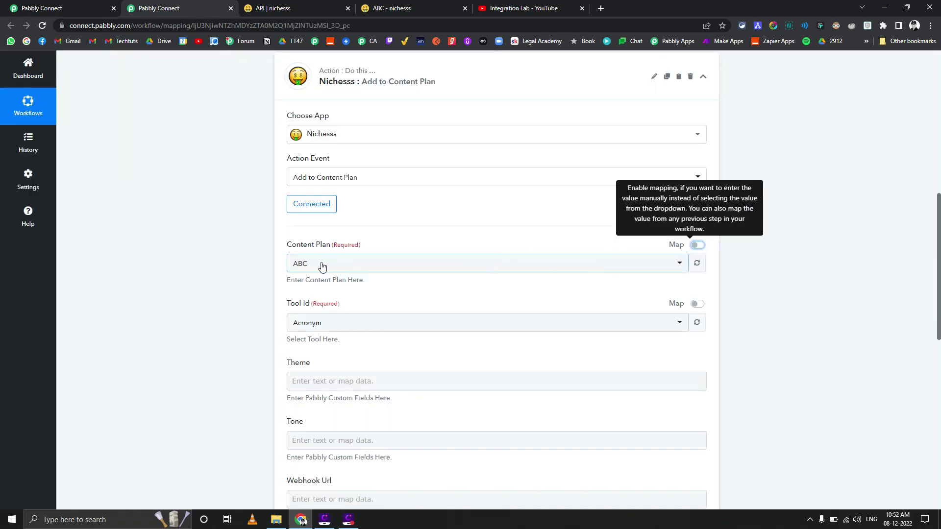
{"action": "scroll", "coordinate": [251, 267], "scroll_direction": "down", "scroll_amount": 2}
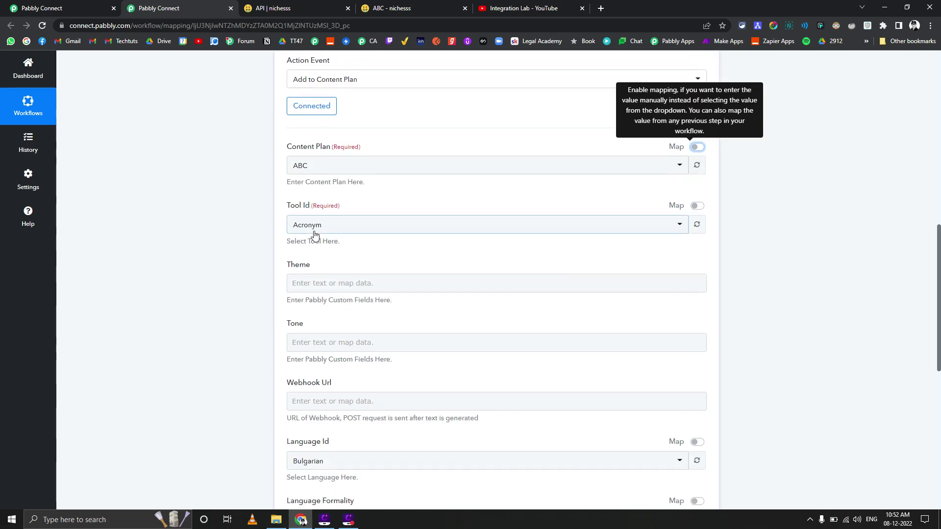
- Browse the Tool Id list and keep Acronym as the tool
{"action": "left_click", "coordinate": [311, 225]}
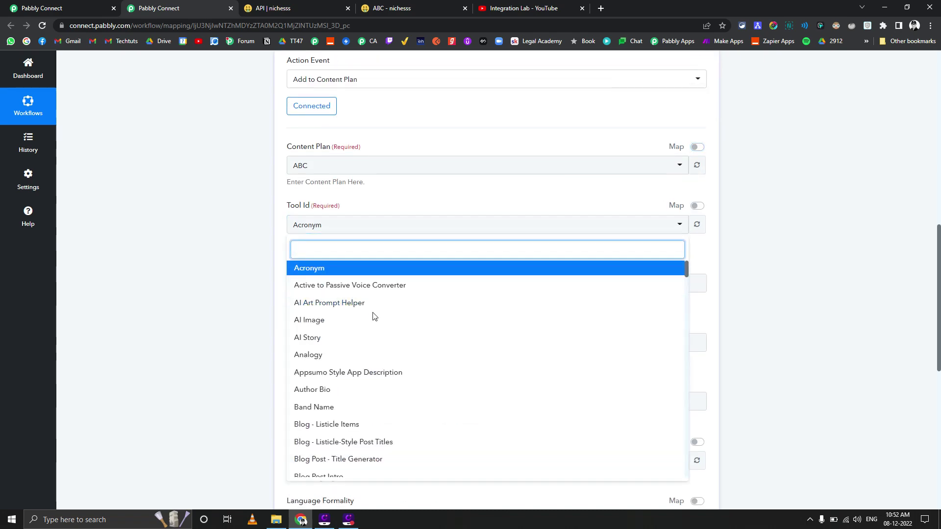
{"action": "scroll", "coordinate": [374, 321], "scroll_direction": "down", "scroll_amount": 5}
{"action": "scroll", "coordinate": [374, 326], "scroll_direction": "down", "scroll_amount": 15}
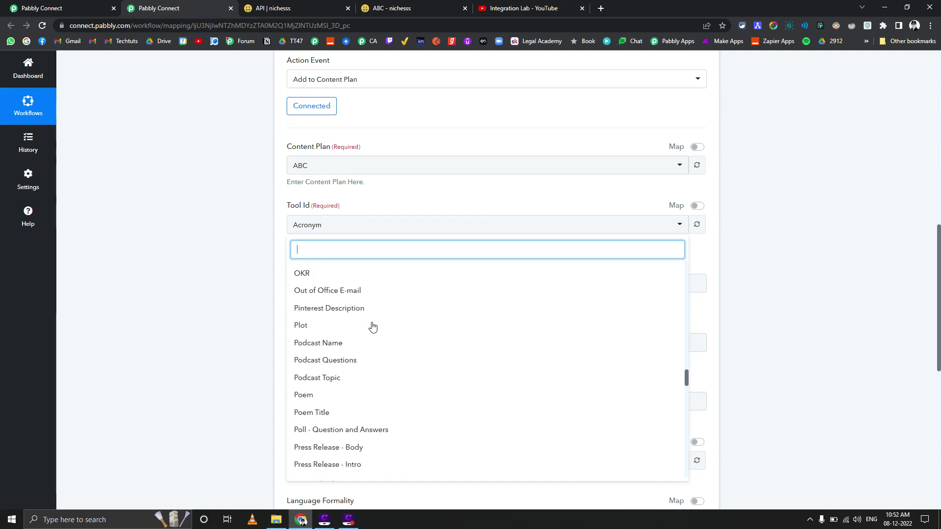
{"action": "scroll", "coordinate": [372, 327], "scroll_direction": "up", "scroll_amount": 8}
{"action": "scroll", "coordinate": [372, 327], "scroll_direction": "up", "scroll_amount": 6}
{"action": "scroll", "coordinate": [370, 327], "scroll_direction": "down", "scroll_amount": 18}
{"action": "left_click", "coordinate": [234, 326]}
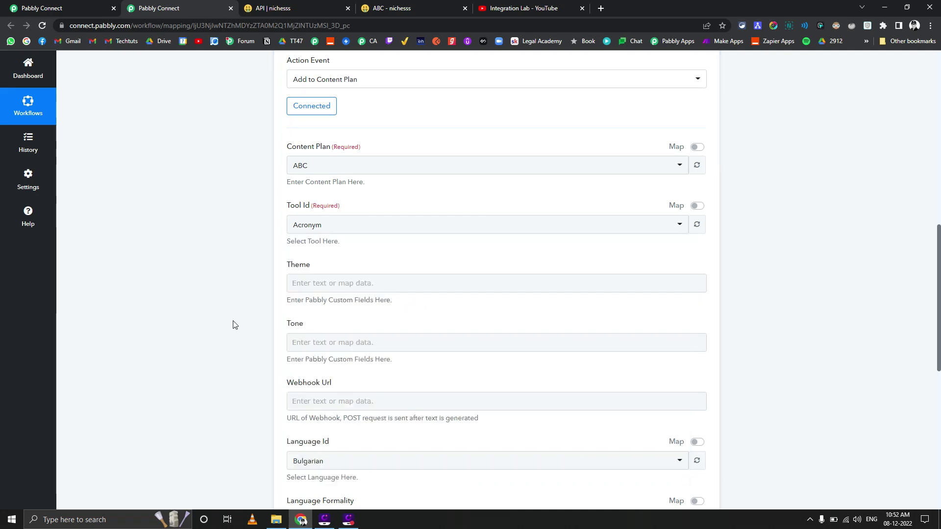
- Set Theme to finance and Tone to professional
{"action": "scroll", "coordinate": [298, 222], "scroll_direction": "down", "scroll_amount": 1}
{"action": "left_click", "coordinate": [306, 233]}
{"action": "type", "text": "fl"}
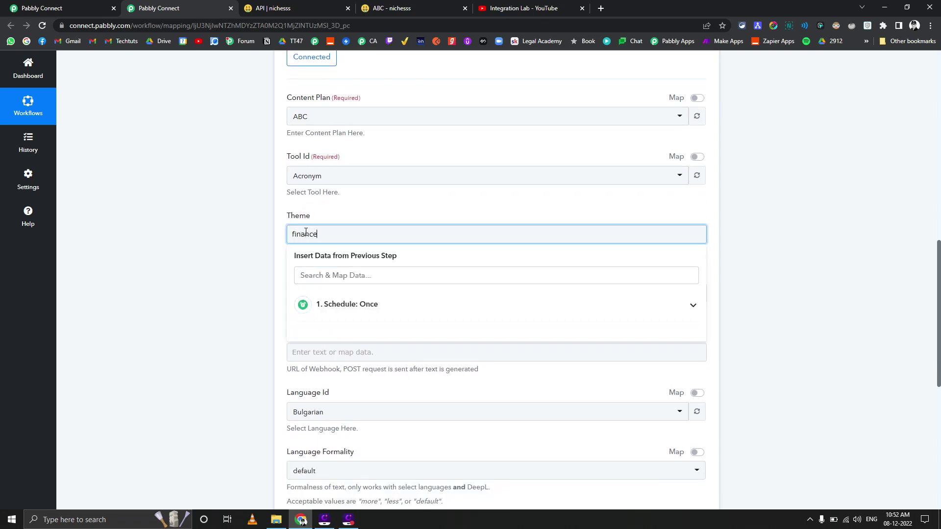
{"action": "left_click", "coordinate": [240, 316]}
{"action": "scroll", "coordinate": [243, 314], "scroll_direction": "down", "scroll_amount": 2}
{"action": "left_click", "coordinate": [321, 196]}
{"action": "type", "text": "professional"}
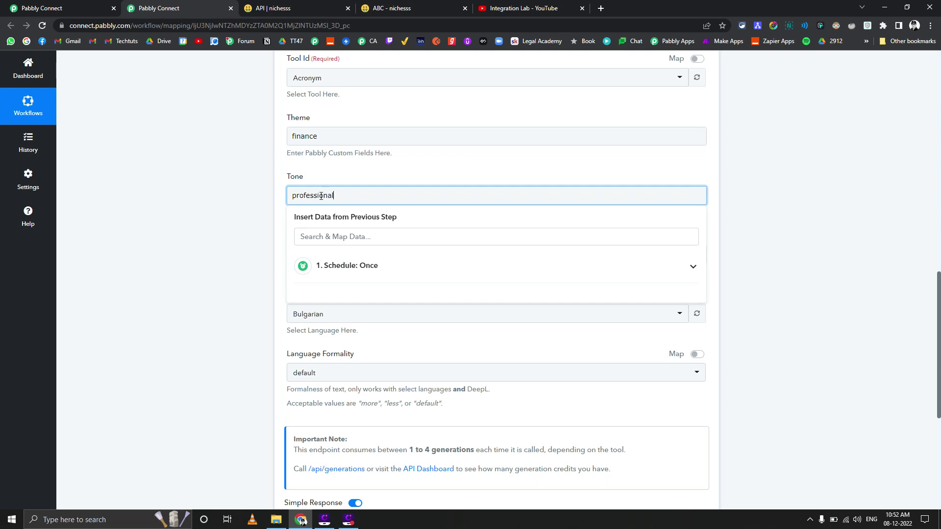
{"action": "left_click", "coordinate": [257, 256]}
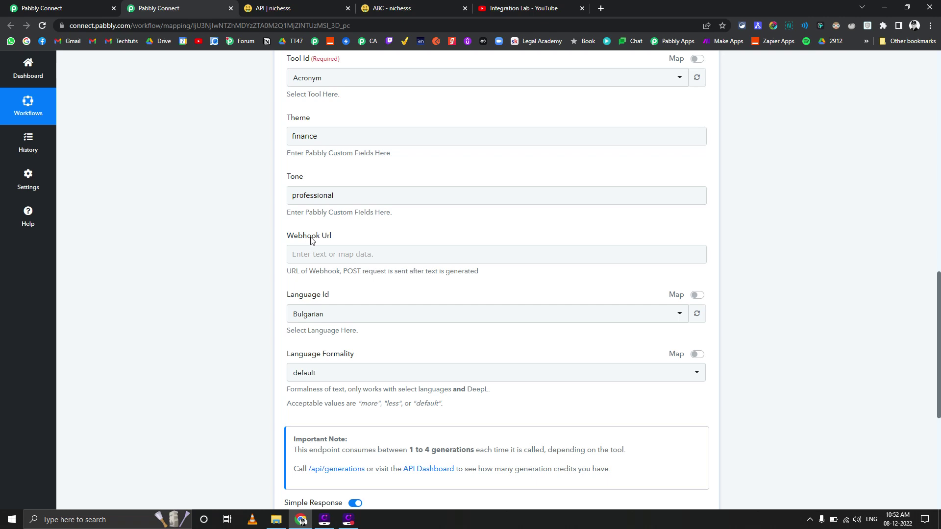
{"action": "left_click", "coordinate": [300, 248]}
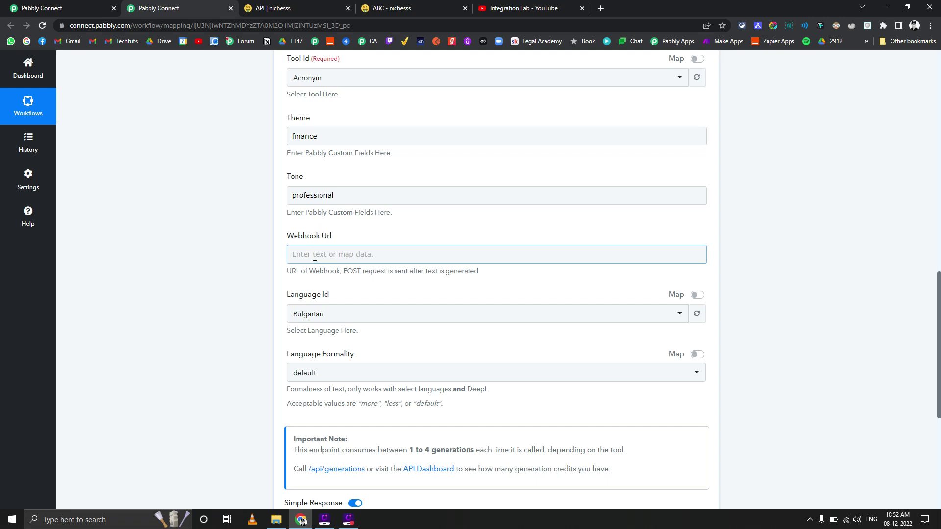
- Paste the trigger's copied webhook URL into the action's Webhook Url field
{"action": "key", "text": "ctrl+shift+Tab"}
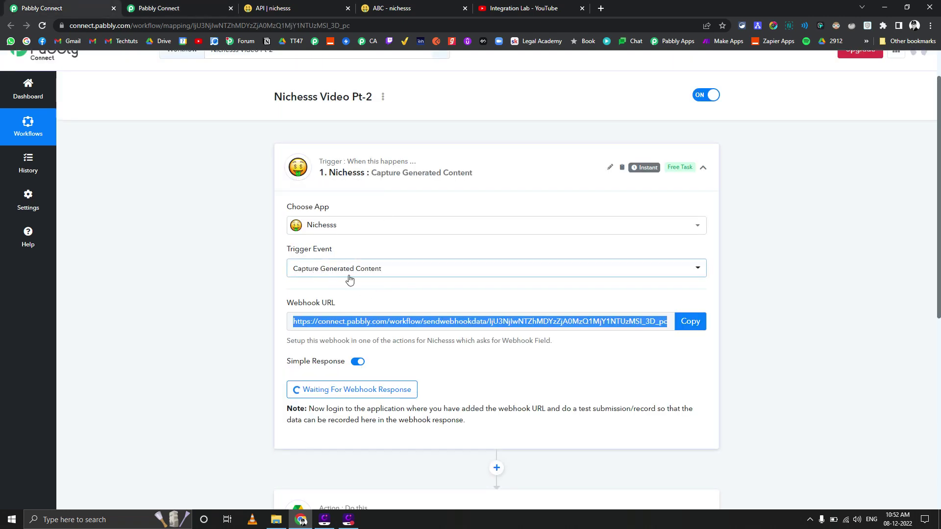
{"action": "left_click", "coordinate": [687, 321]}
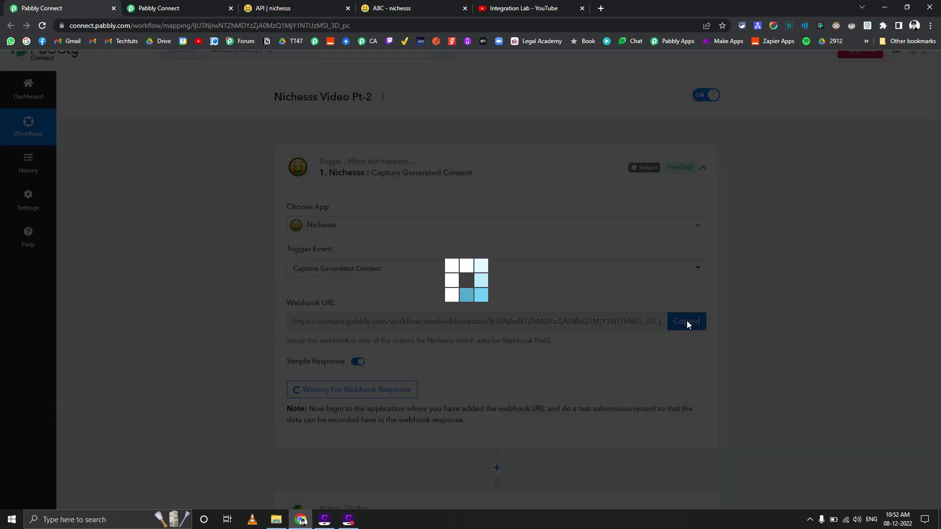
{"action": "left_click", "coordinate": [177, 5]}
{"action": "left_click", "coordinate": [311, 255]}
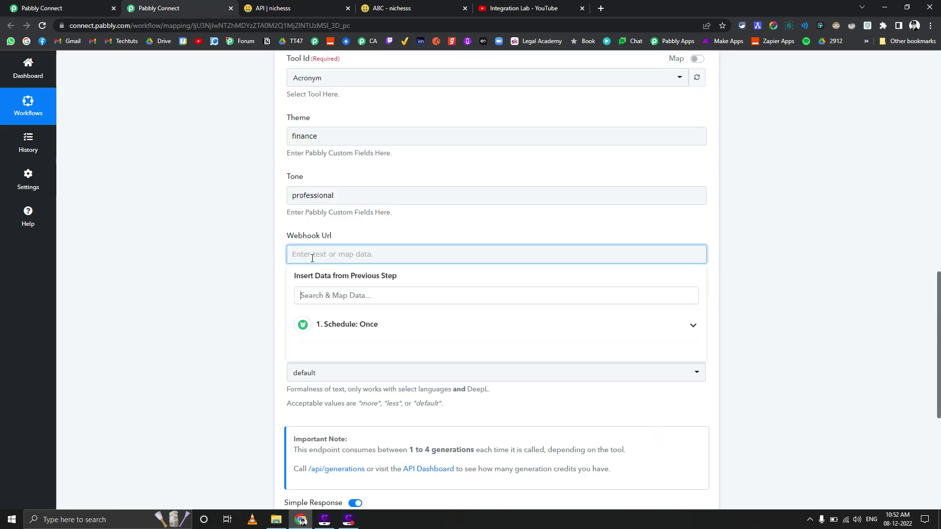
{"action": "key", "text": "ctrl+v"}
{"action": "left_click", "coordinate": [229, 287]}
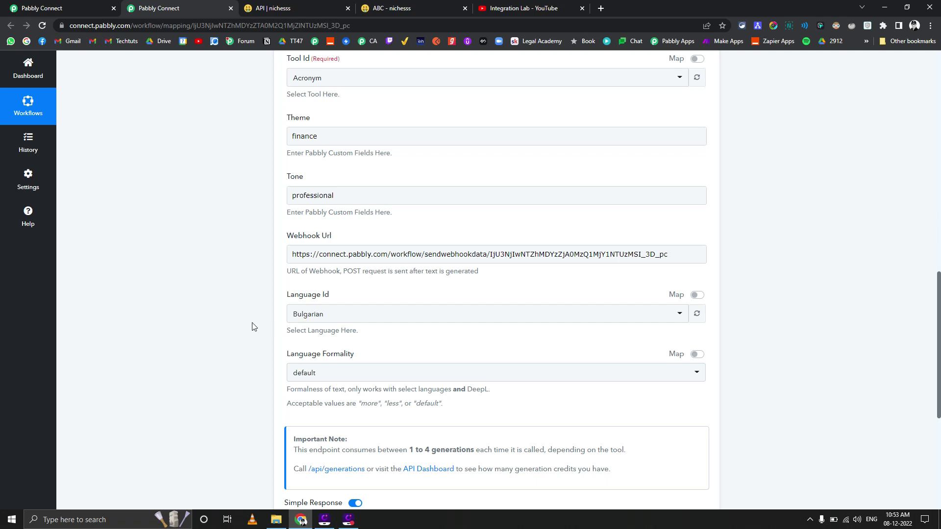
- Set Language Id to English (American)
{"action": "scroll", "coordinate": [253, 327], "scroll_direction": "down", "scroll_amount": 2}
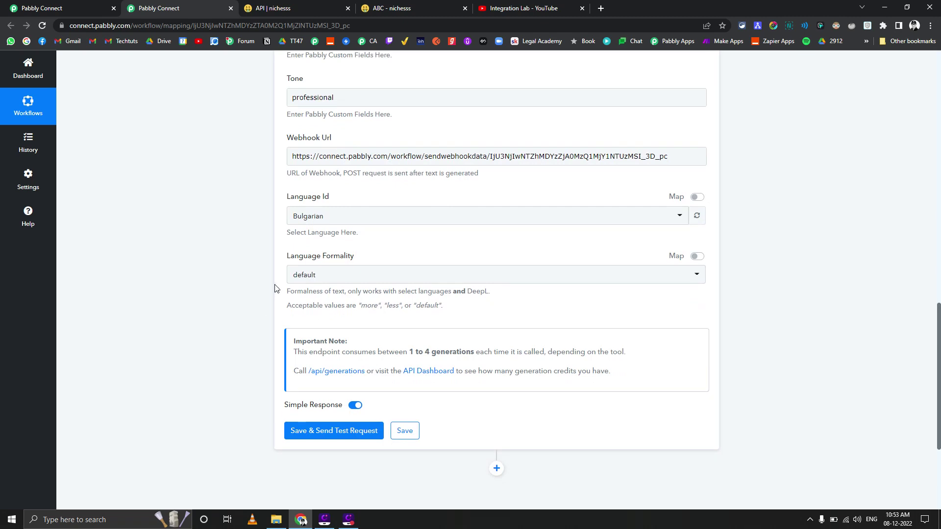
{"action": "left_click", "coordinate": [328, 226]}
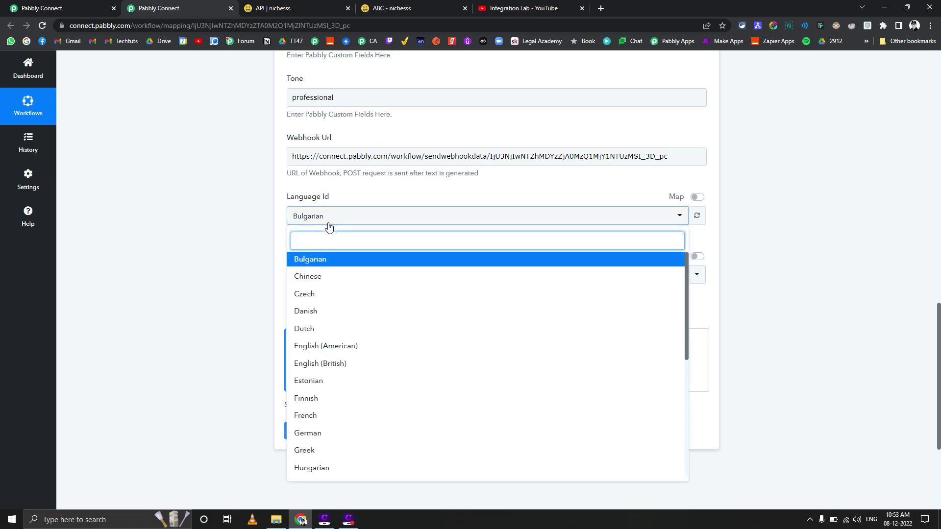
{"action": "type", "text": "eng"}
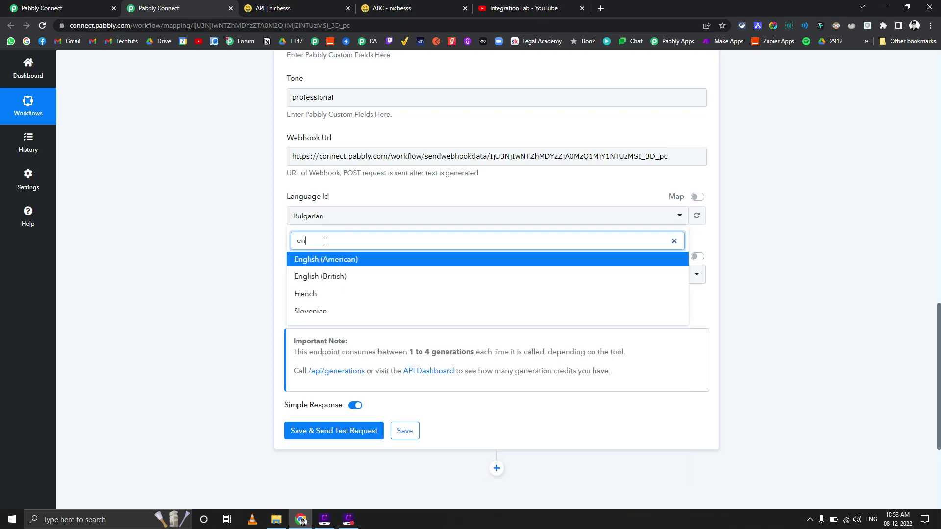
{"action": "left_click", "coordinate": [296, 265]}
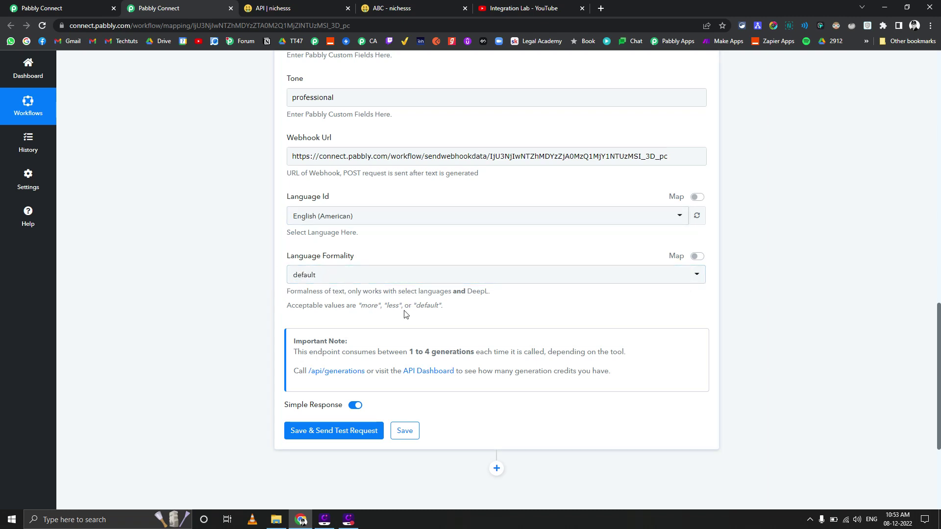
- Save and test the Add to Content Plan action, checking the returned Queue Id
{"action": "left_click", "coordinate": [318, 436]}
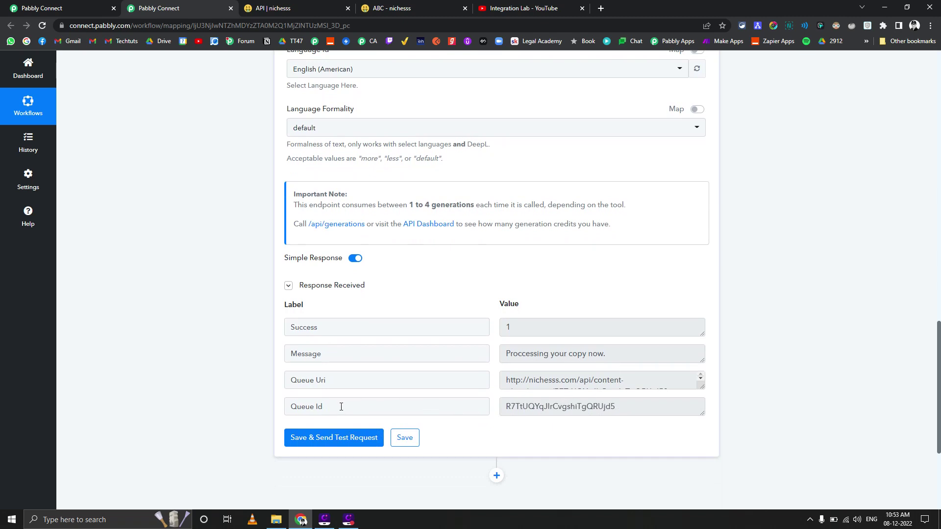
{"action": "left_click_drag", "start_coordinate": [340, 407], "coordinate": [278, 410]}
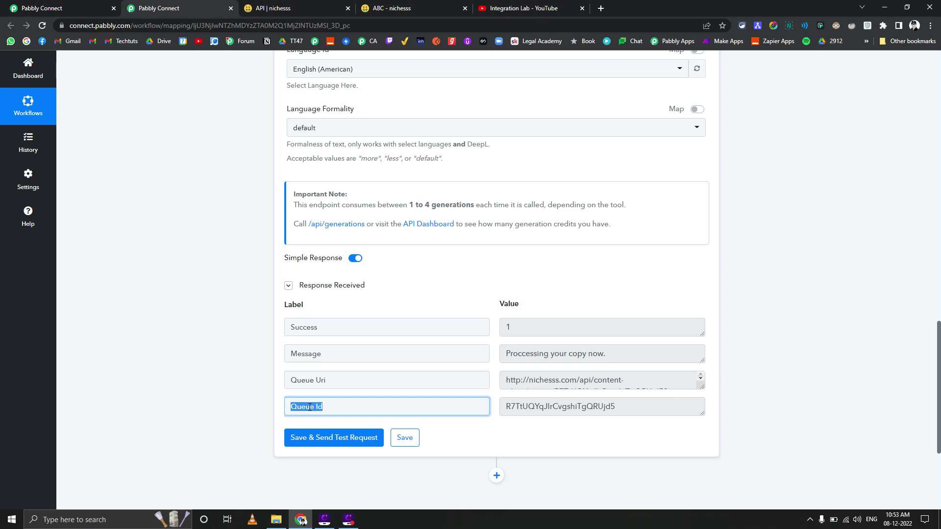
{"action": "left_click_drag", "start_coordinate": [616, 406], "coordinate": [479, 406]}
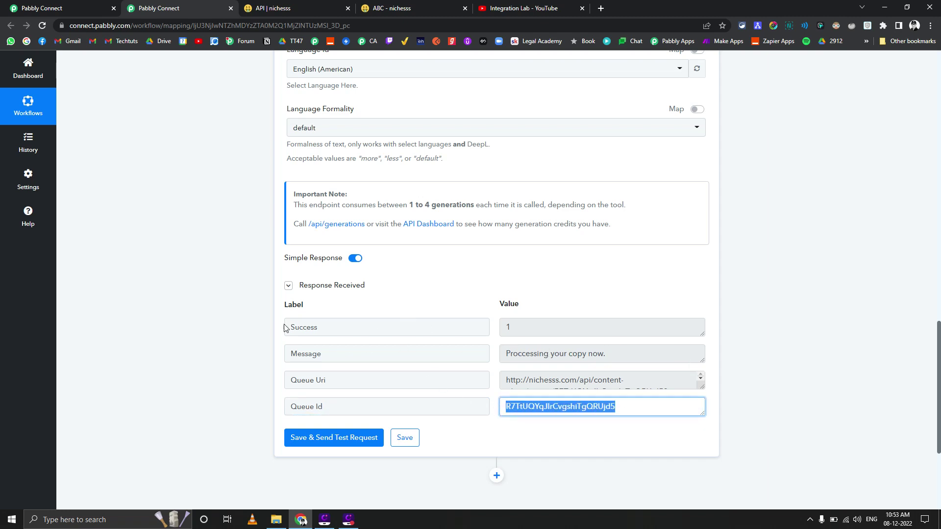
{"action": "scroll", "coordinate": [281, 327], "scroll_direction": "down", "scroll_amount": 4}
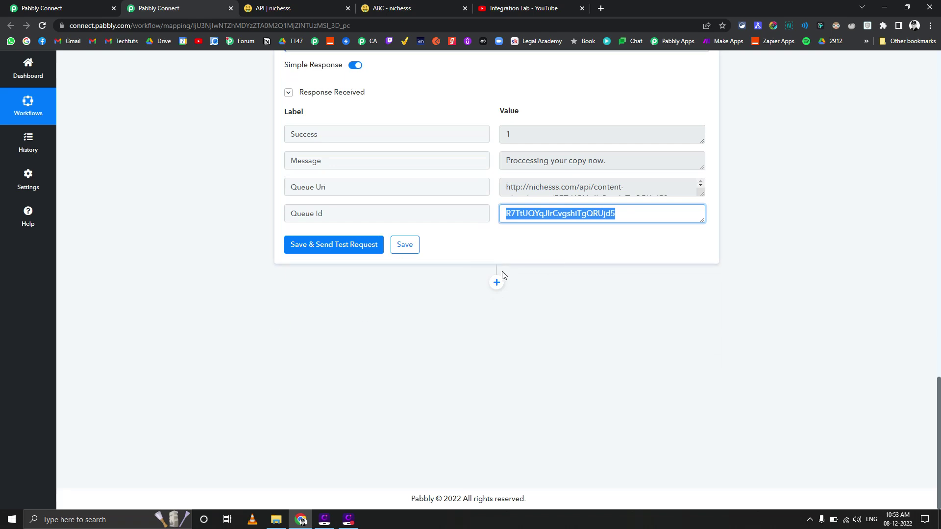
- Add a Delay by Pabbly step with a 2-minute delay and test it
{"action": "left_click", "coordinate": [497, 282]}
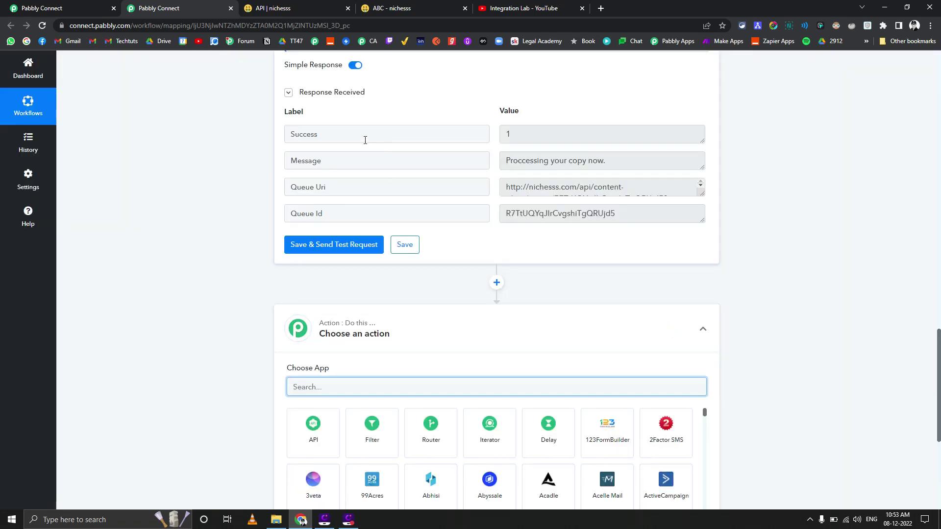
{"action": "type", "text": "del"}
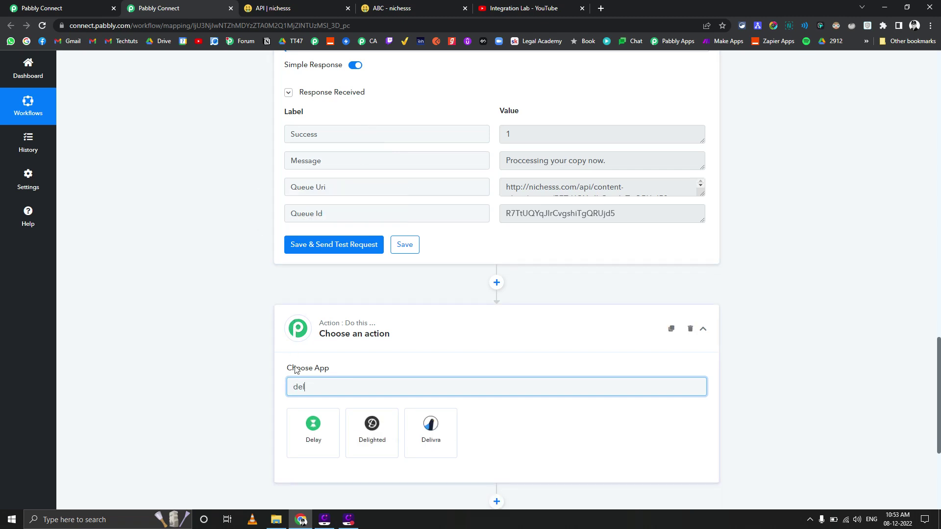
{"action": "left_click", "coordinate": [307, 446]}
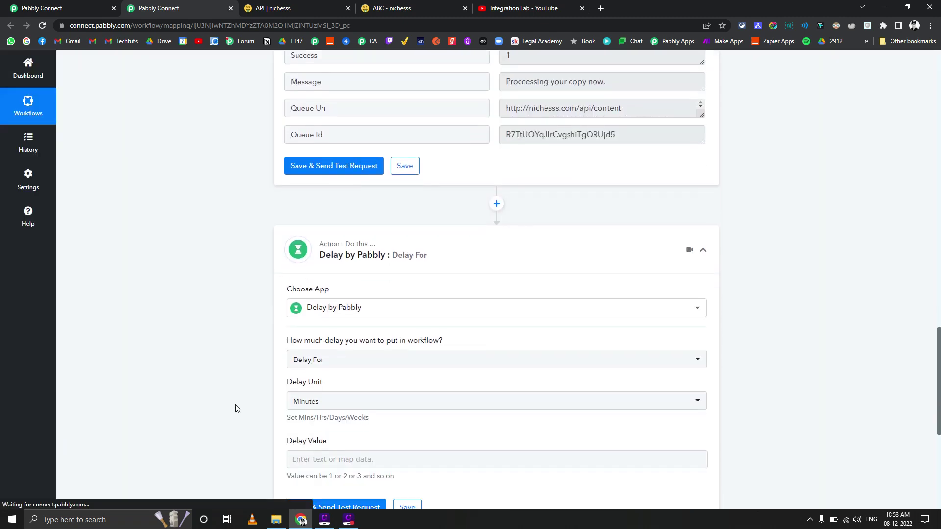
{"action": "scroll", "coordinate": [250, 409], "scroll_direction": "down", "scroll_amount": 2}
{"action": "left_click", "coordinate": [295, 391]}
{"action": "type", "text": "2"}
{"action": "left_click", "coordinate": [243, 392]}
{"action": "left_click", "coordinate": [294, 440]}
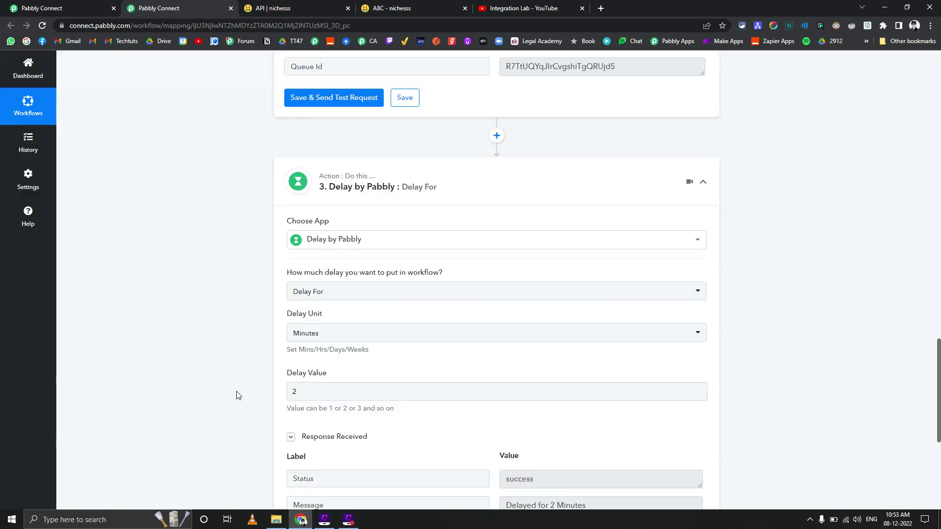
{"action": "scroll", "coordinate": [398, 362], "scroll_direction": "down", "scroll_amount": 6}
- Add a Nichesss Get Queued Content Plan Item step using the existing connection
{"action": "left_click", "coordinate": [496, 283]}
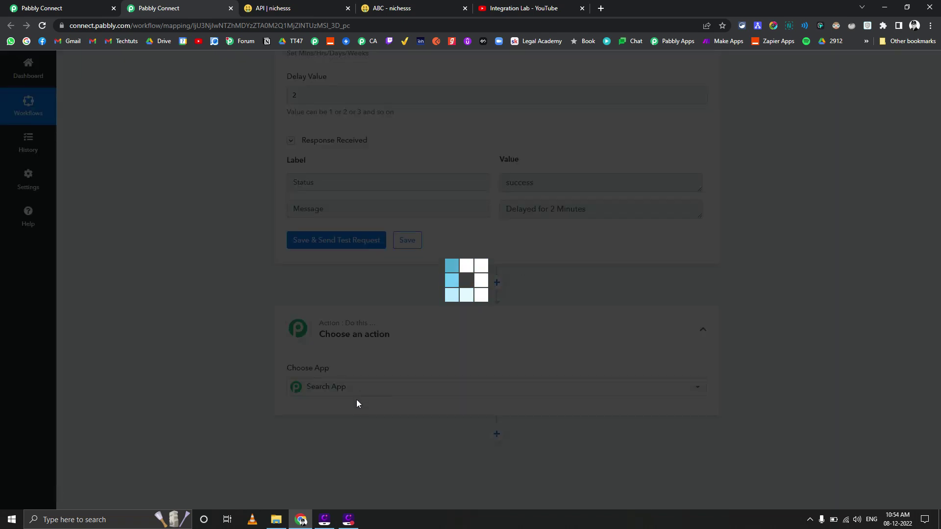
{"action": "type", "text": "niche"}
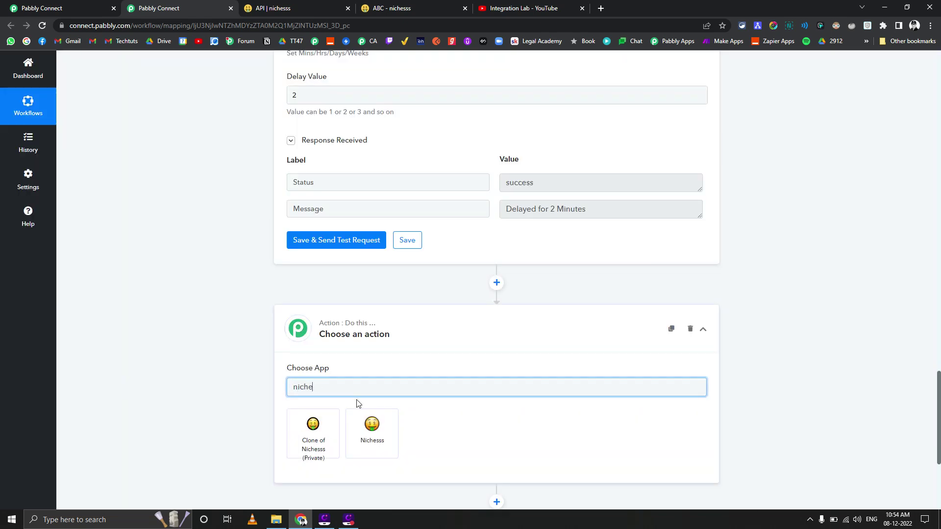
{"action": "left_click", "coordinate": [361, 446]}
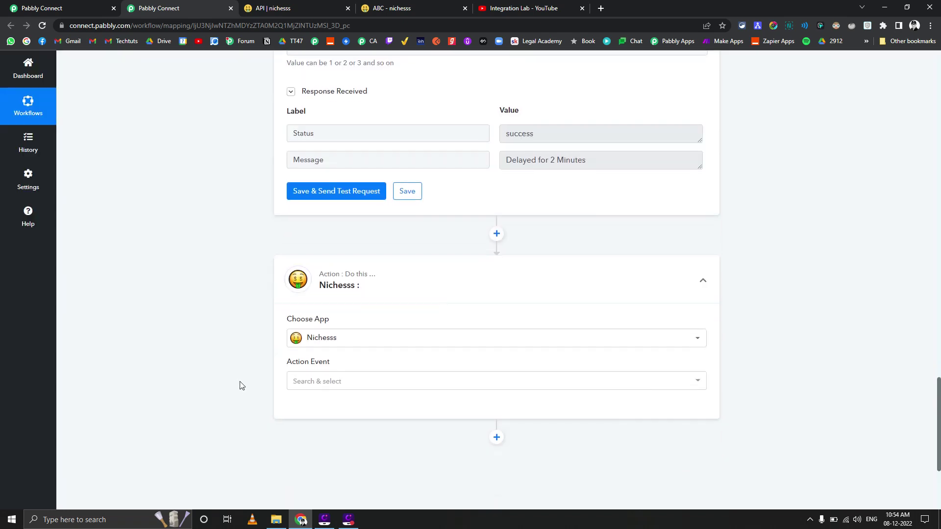
{"action": "scroll", "coordinate": [240, 386], "scroll_direction": "down", "scroll_amount": 1}
{"action": "left_click", "coordinate": [330, 336]}
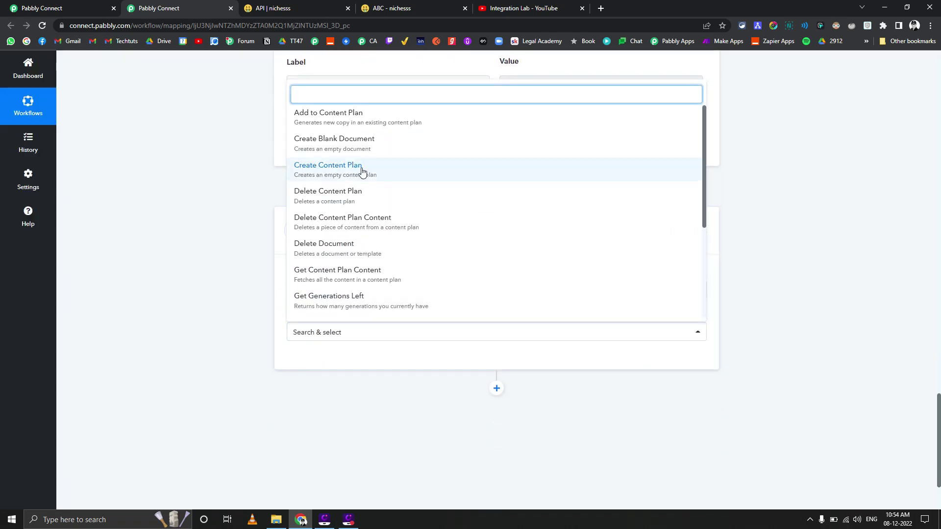
{"action": "type", "text": "qu"}
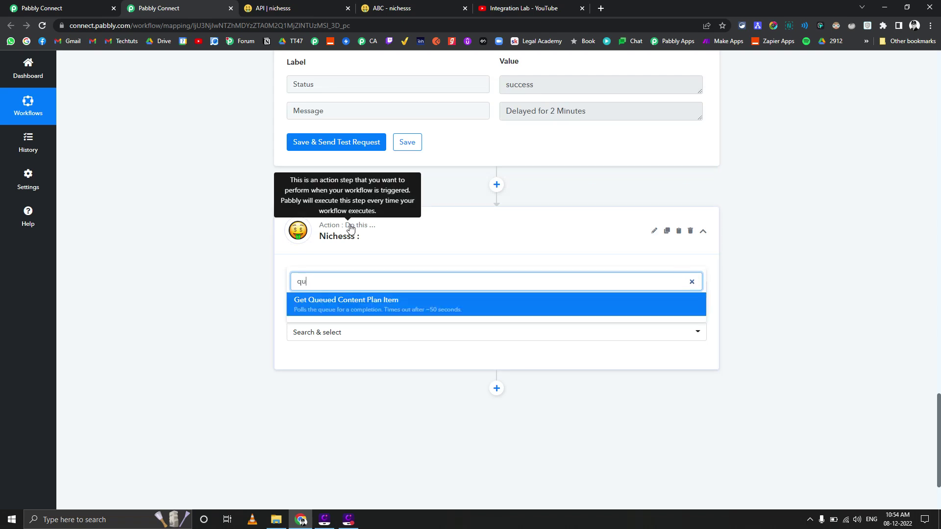
{"action": "left_click", "coordinate": [340, 302]}
{"action": "left_click", "coordinate": [313, 363]}
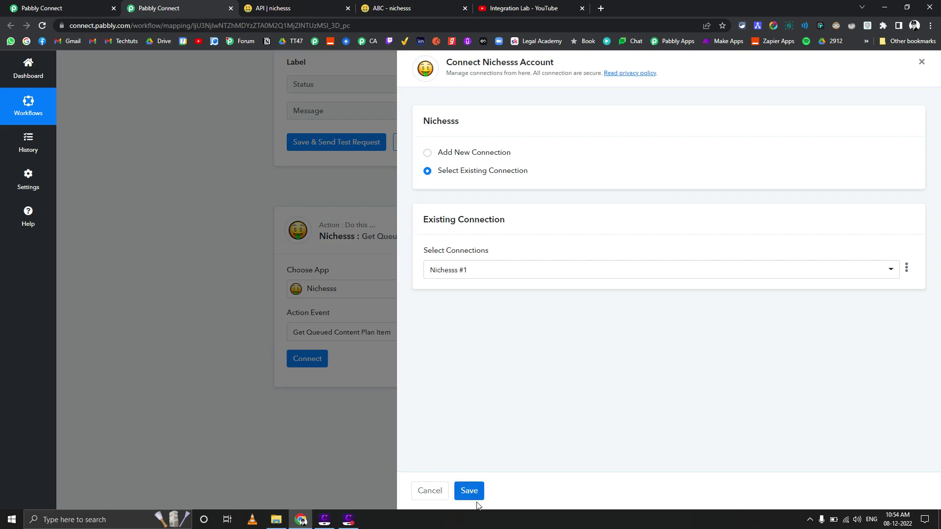
{"action": "left_click", "coordinate": [474, 492]}
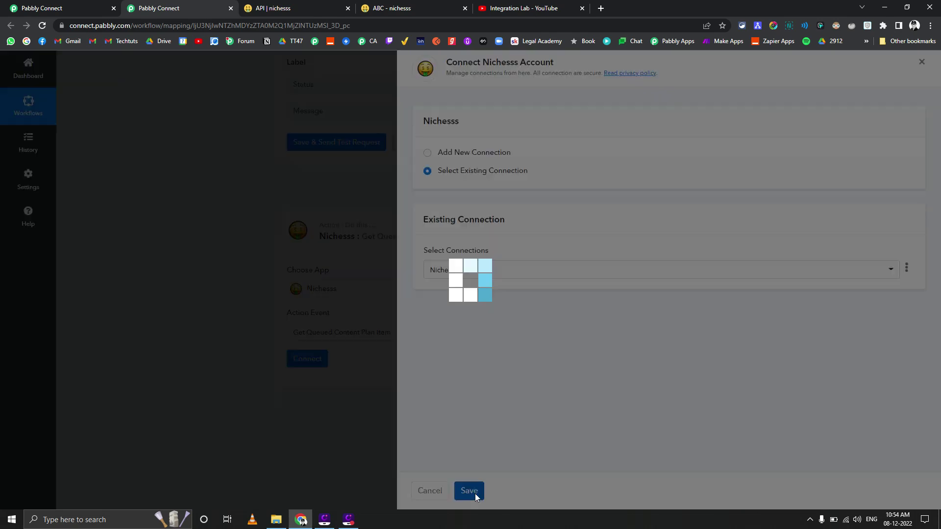
- Map step 2's Queue Id into Queue Id and test, reading the returned FINEX copy
{"action": "scroll", "coordinate": [214, 363], "scroll_direction": "down", "scroll_amount": 2}
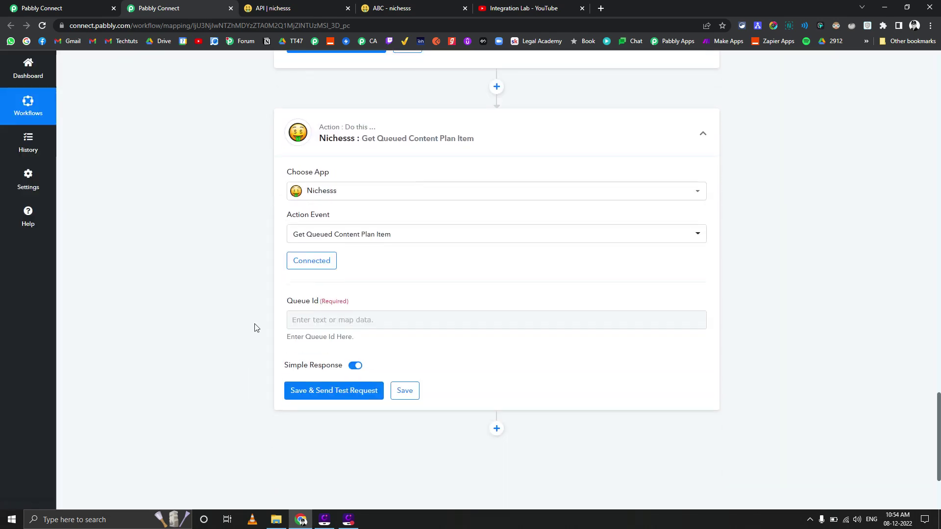
{"action": "left_click", "coordinate": [305, 322]}
{"action": "scroll", "coordinate": [275, 318], "scroll_direction": "down", "scroll_amount": 3}
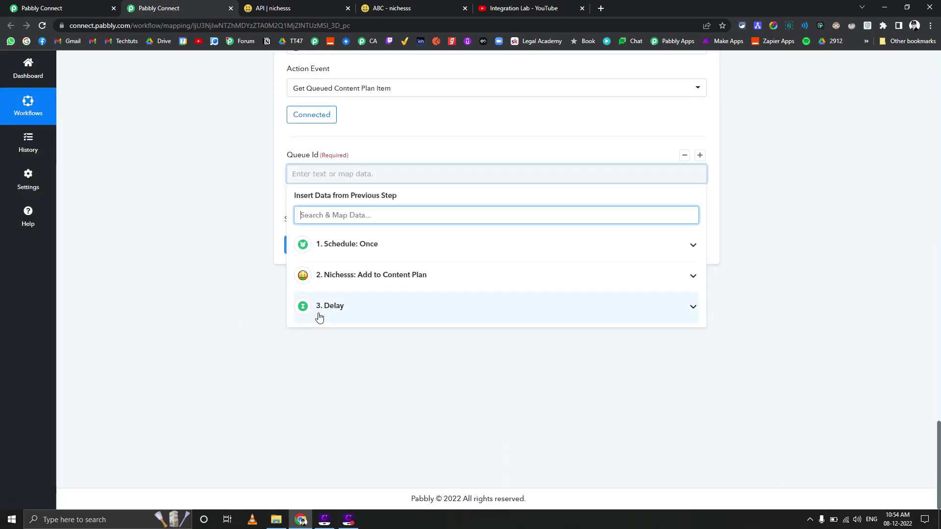
{"action": "left_click", "coordinate": [366, 287]}
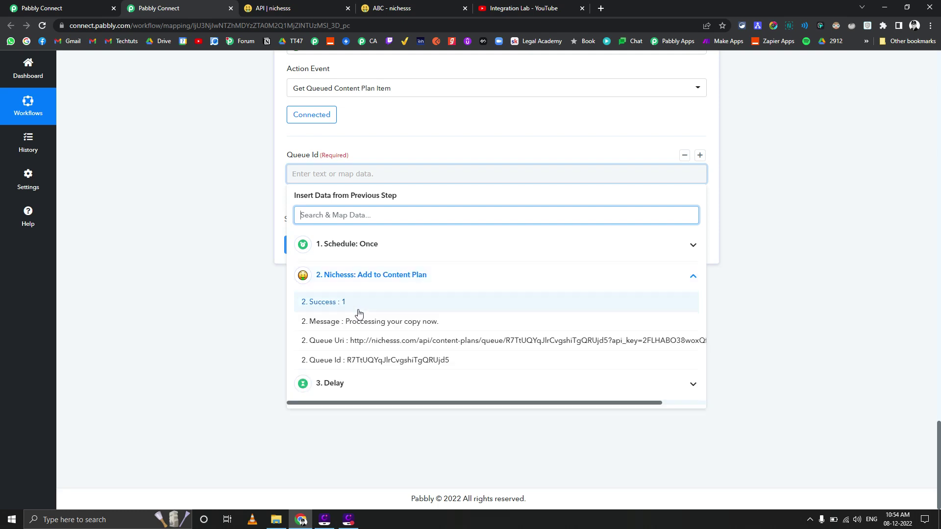
{"action": "left_click", "coordinate": [350, 361]}
{"action": "left_click", "coordinate": [206, 190]}
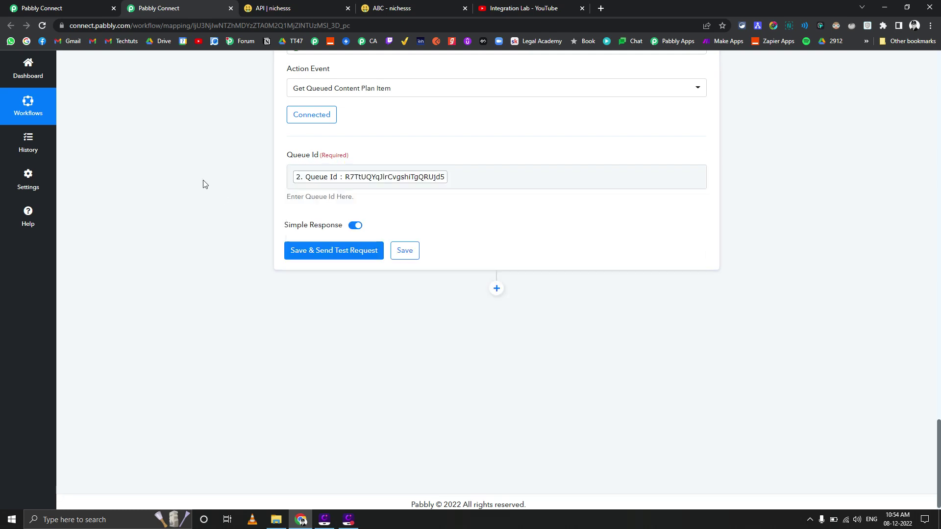
{"action": "left_click", "coordinate": [301, 251]}
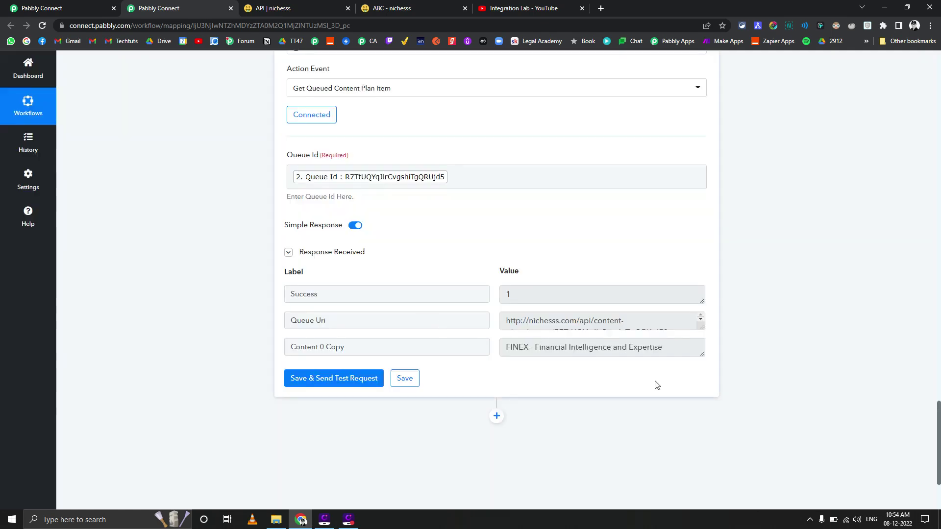
{"action": "mouse_move", "coordinate": [702, 354]}
{"action": "left_mouse_down"}
{"action": "mouse_move", "coordinate": [702, 386]}
{"action": "mouse_move", "coordinate": [702, 369]}
{"action": "left_mouse_up"}
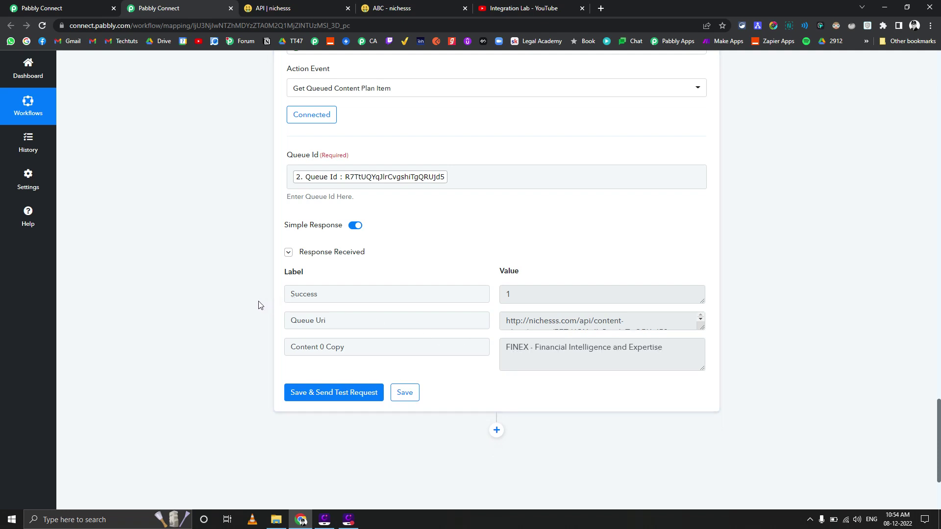
{"action": "scroll", "coordinate": [262, 304], "scroll_direction": "up", "scroll_amount": 4}
{"action": "scroll", "coordinate": [259, 306], "scroll_direction": "up", "scroll_amount": 2}
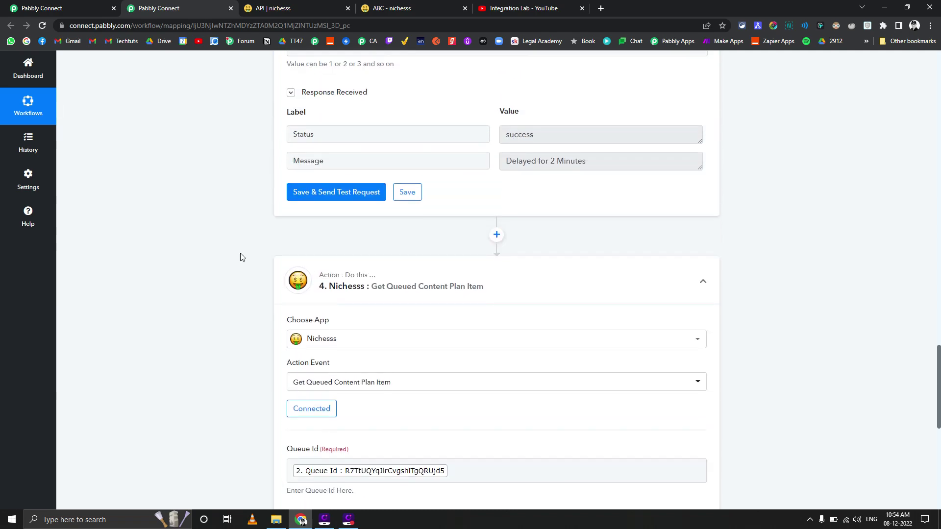
{"action": "scroll", "coordinate": [237, 181], "scroll_direction": "down", "scroll_amount": 7}
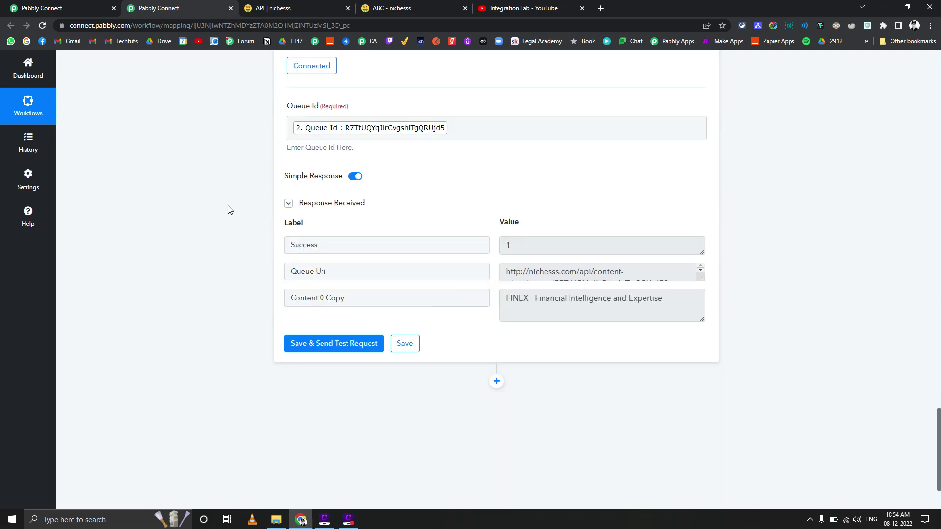
{"action": "scroll", "coordinate": [229, 208], "scroll_direction": "up", "scroll_amount": 3}
{"action": "left_click", "coordinate": [94, 8]}
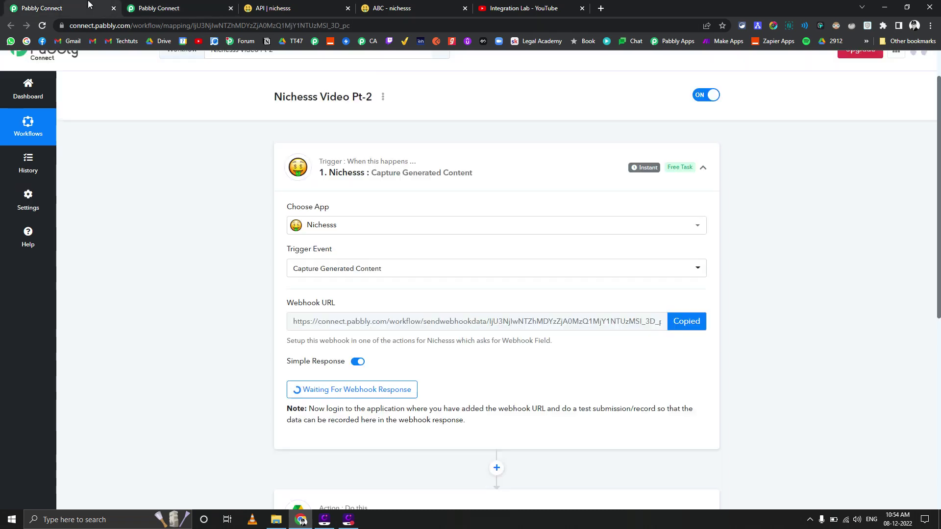
{"action": "scroll", "coordinate": [227, 247], "scroll_direction": "down", "scroll_amount": 3}
{"action": "scroll", "coordinate": [227, 248], "scroll_direction": "down", "scroll_amount": 2}
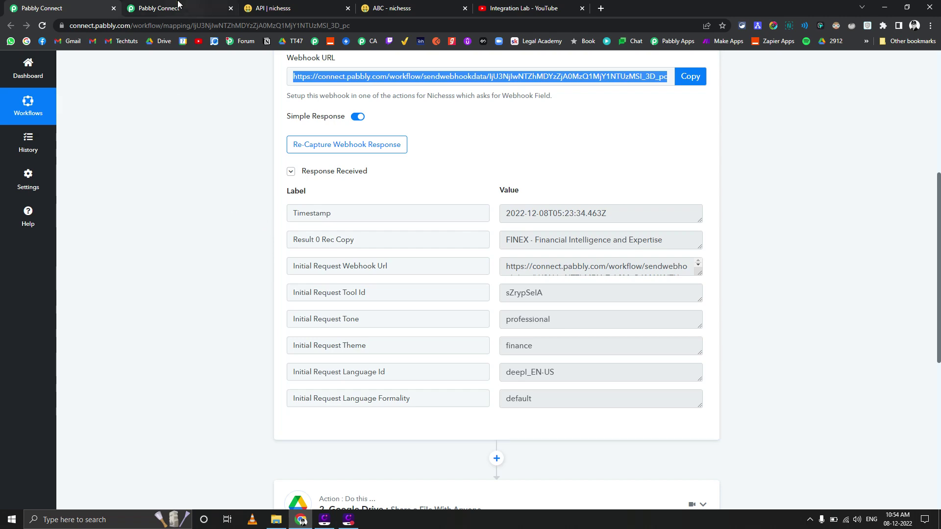
{"action": "left_click", "coordinate": [206, 7]}
{"action": "left_click", "coordinate": [273, 8]}
{"action": "left_click", "coordinate": [216, 4]}
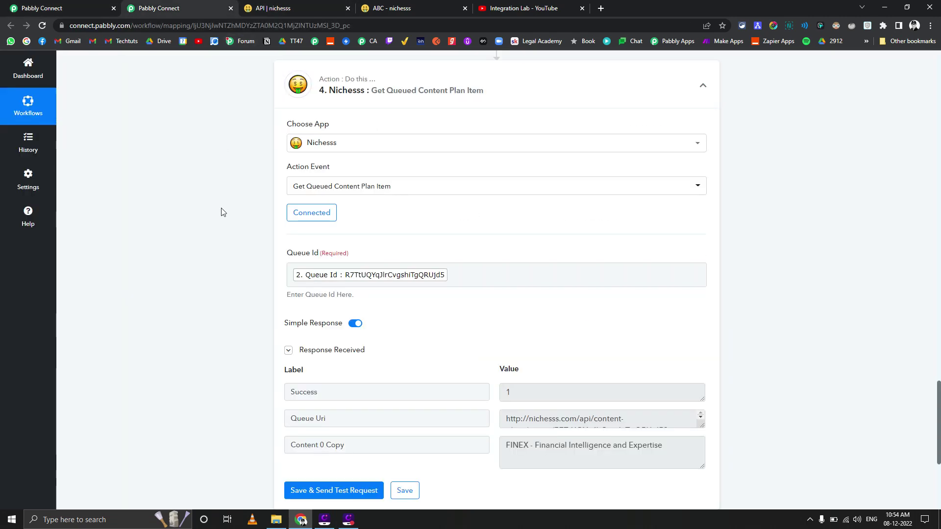
{"action": "scroll", "coordinate": [224, 215], "scroll_direction": "up", "scroll_amount": 8}
{"action": "scroll", "coordinate": [220, 214], "scroll_direction": "up", "scroll_amount": 10}
{"action": "scroll", "coordinate": [220, 214], "scroll_direction": "up", "scroll_amount": 4}
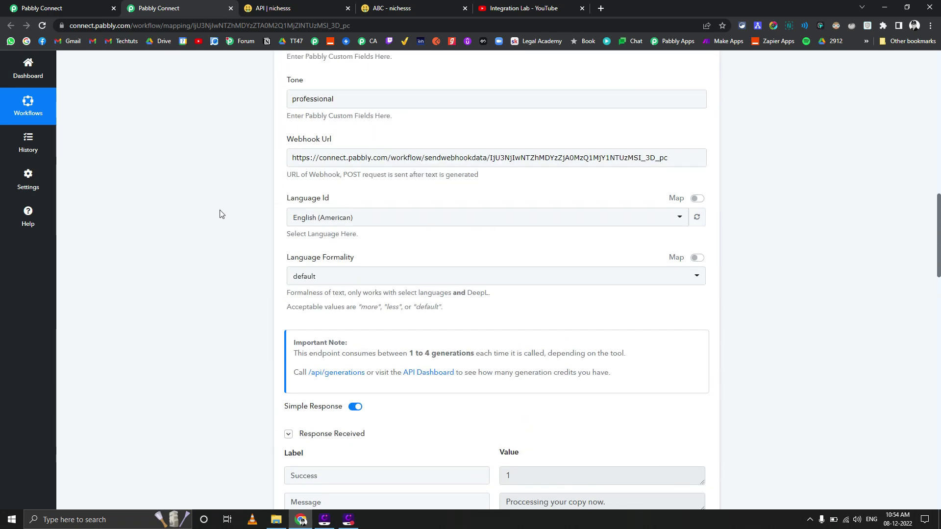
{"action": "scroll", "coordinate": [248, 200], "scroll_direction": "down", "scroll_amount": 7}
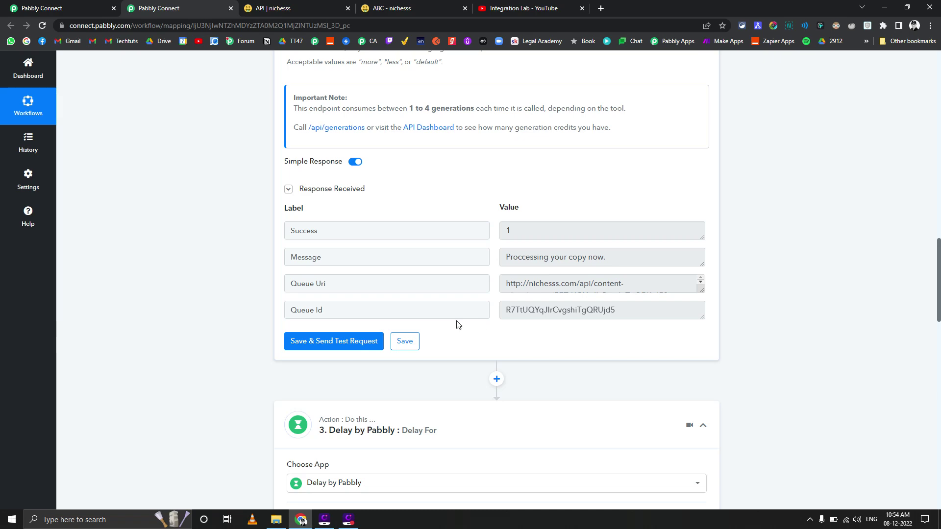
{"action": "scroll", "coordinate": [256, 288], "scroll_direction": "down", "scroll_amount": 7}
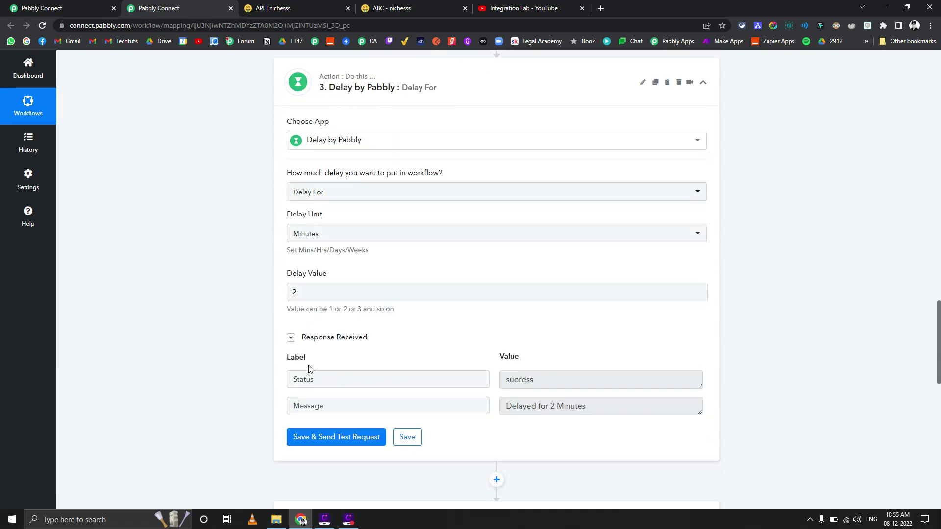
{"action": "scroll", "coordinate": [367, 376], "scroll_direction": "down", "scroll_amount": 6}
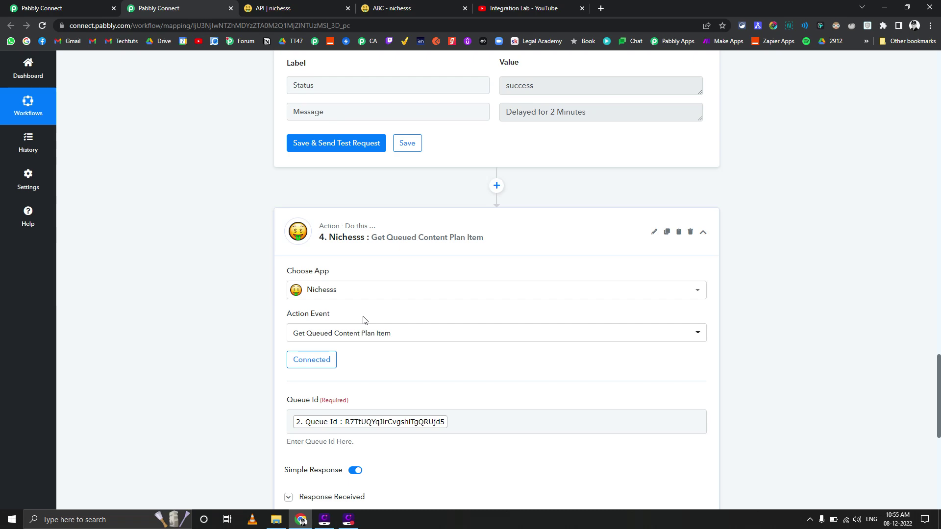
{"action": "scroll", "coordinate": [283, 305], "scroll_direction": "up", "scroll_amount": 8}
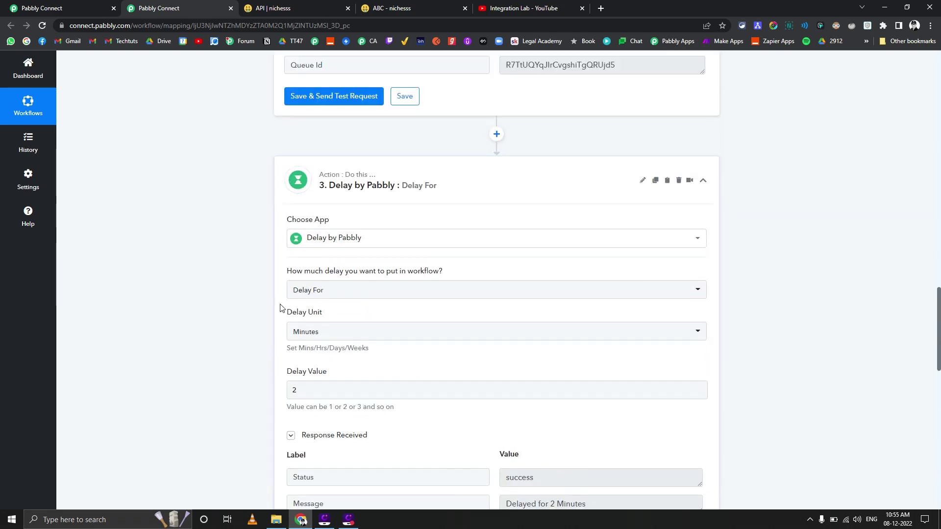
{"action": "scroll", "coordinate": [234, 319], "scroll_direction": "up", "scroll_amount": 3}
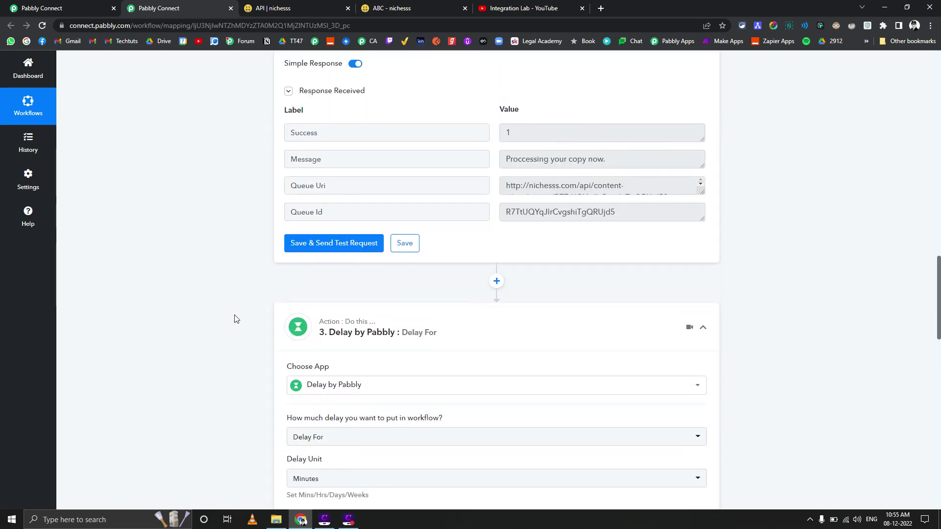
{"action": "left_click_drag", "start_coordinate": [624, 212], "coordinate": [460, 210]}
{"action": "scroll", "coordinate": [250, 248], "scroll_direction": "down", "scroll_amount": 2}
{"action": "scroll", "coordinate": [249, 258], "scroll_direction": "down", "scroll_amount": 5}
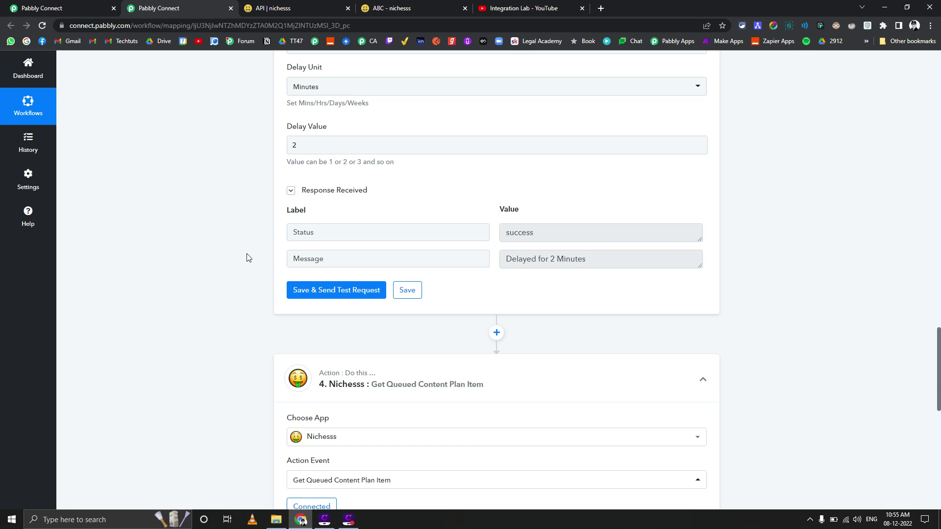
{"action": "scroll", "coordinate": [248, 258], "scroll_direction": "down", "scroll_amount": 7}
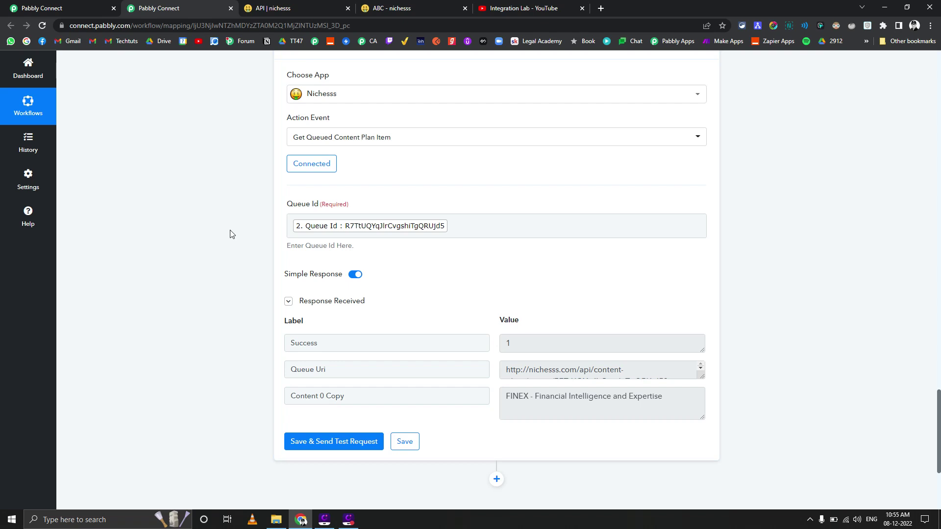
{"action": "scroll", "coordinate": [232, 234], "scroll_direction": "down", "scroll_amount": 2}
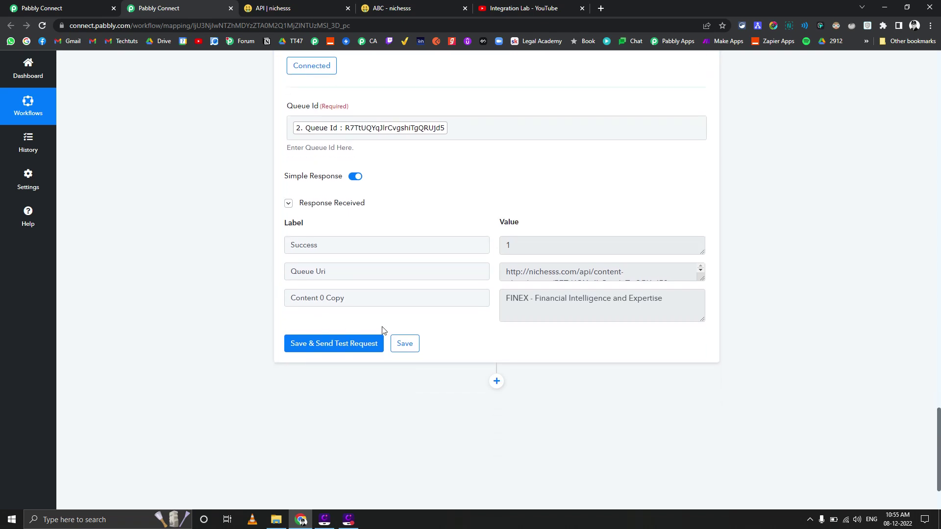
- Add a Nichesss Create Content Plan step using the existing connection
{"action": "left_click", "coordinate": [496, 383]}
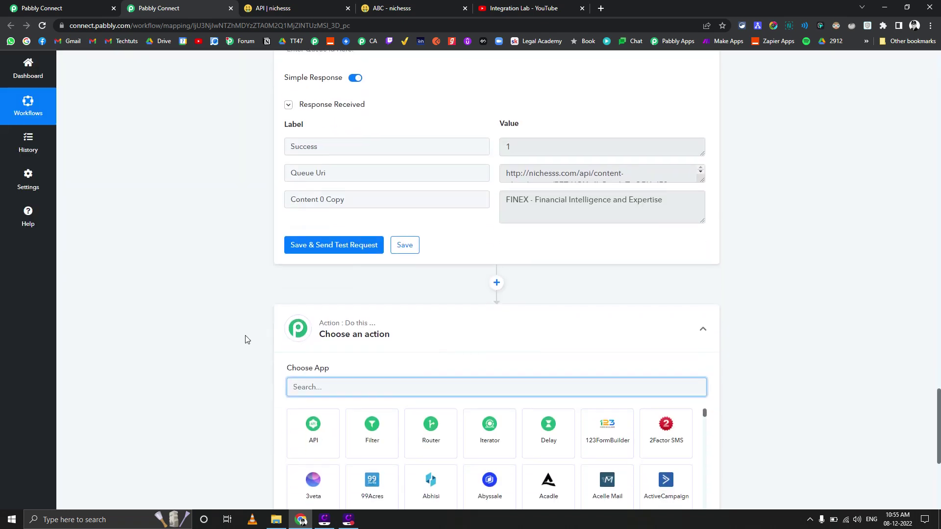
{"action": "type", "text": "niche"}
{"action": "left_click", "coordinate": [386, 350]}
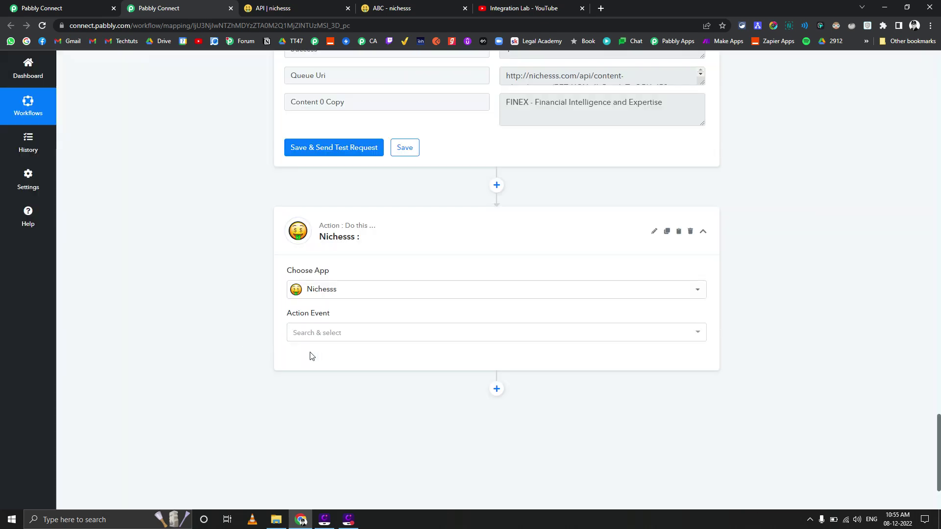
{"action": "left_click", "coordinate": [335, 337]}
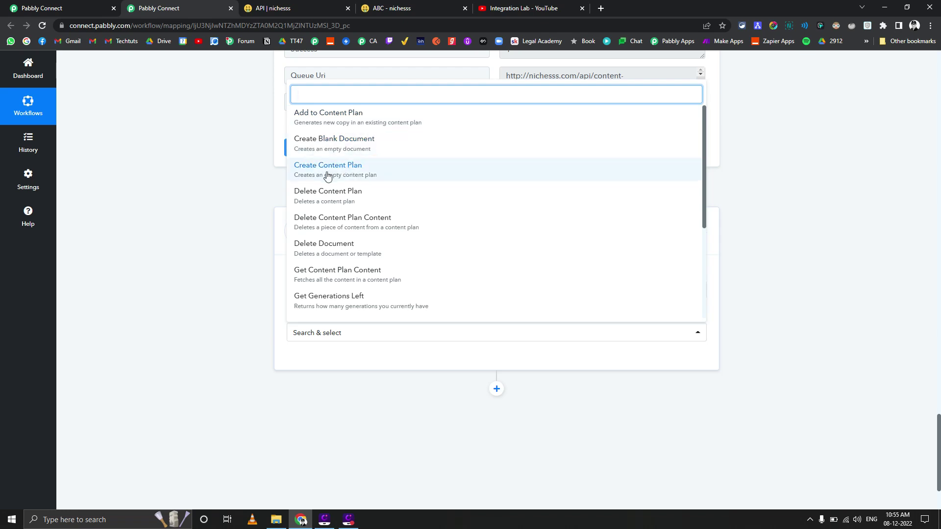
{"action": "left_click", "coordinate": [355, 176]}
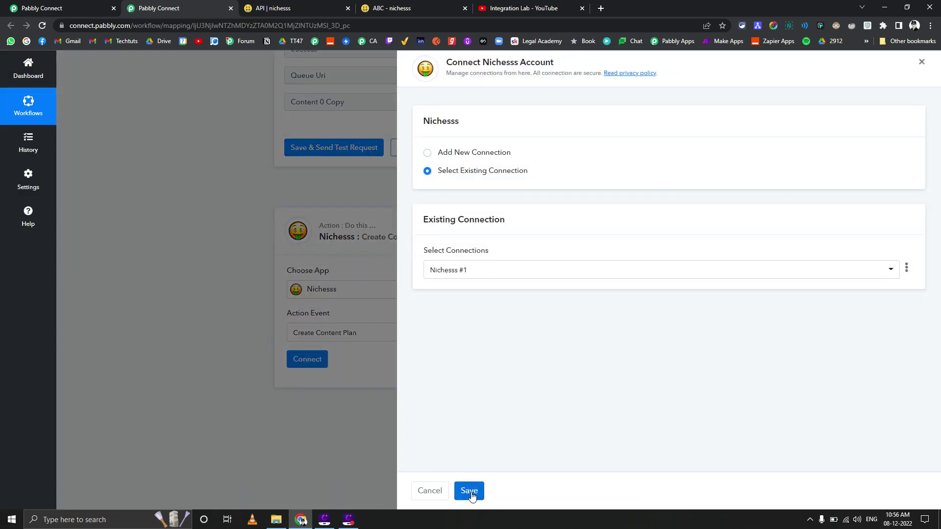
{"action": "left_click", "coordinate": [469, 491]}
- Name the content plan ABCXYZ and fill its Description with 'Description'
{"action": "scroll", "coordinate": [227, 387], "scroll_direction": "down", "scroll_amount": 3}
{"action": "left_click", "coordinate": [313, 273]}
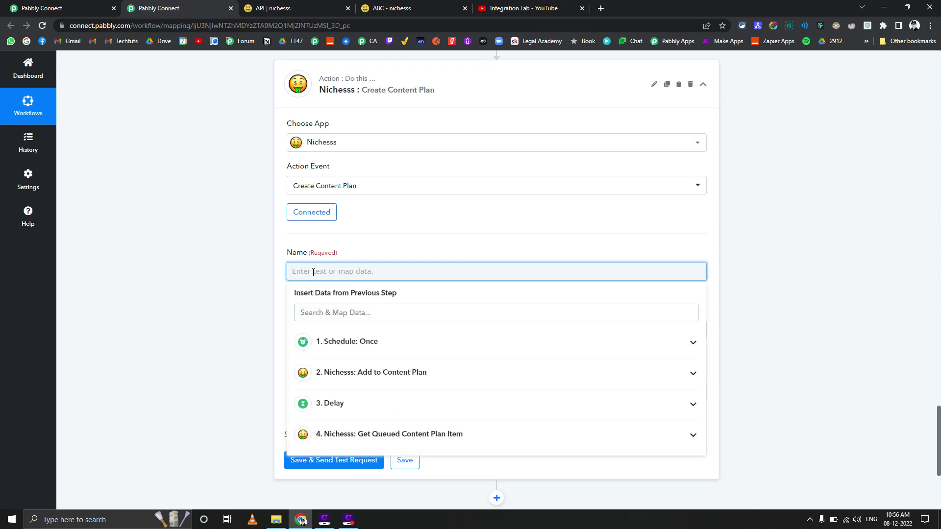
{"action": "type", "text": "ABCXYZ"}
{"action": "left_click", "coordinate": [219, 306]}
{"action": "left_click", "coordinate": [300, 331]}
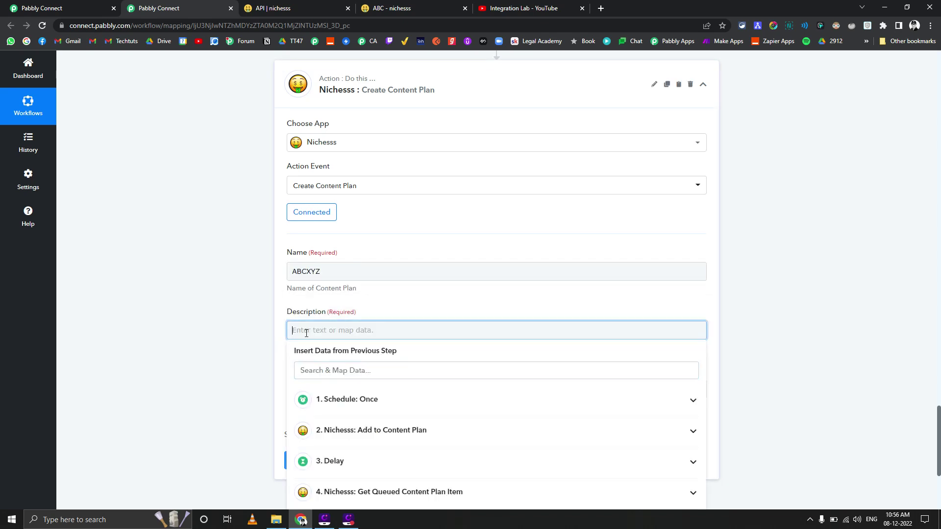
{"action": "double_click", "coordinate": [310, 313]}
{"action": "key", "text": "ctrl+c"}
{"action": "left_click", "coordinate": [246, 322]}
{"action": "left_click", "coordinate": [298, 331]}
{"action": "key", "text": "ctrl+v"}
{"action": "left_click", "coordinate": [228, 344]}
- Fill Keywords with 'Keywords' and test, confirming the plan was created with an Id
{"action": "left_click", "coordinate": [289, 387]}
{"action": "double_click", "coordinate": [305, 371]}
{"action": "key", "text": "ctrl+c"}
{"action": "left_click", "coordinate": [331, 391]}
{"action": "key", "text": "ctrl+v"}
{"action": "left_click", "coordinate": [234, 390]}
{"action": "left_click", "coordinate": [333, 461]}
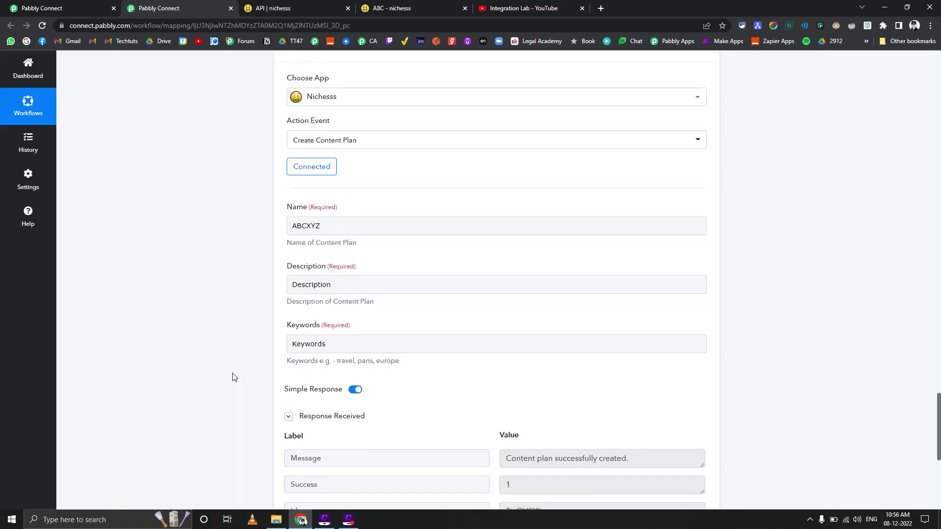
{"action": "scroll", "coordinate": [439, 447], "scroll_direction": "down", "scroll_amount": 4}
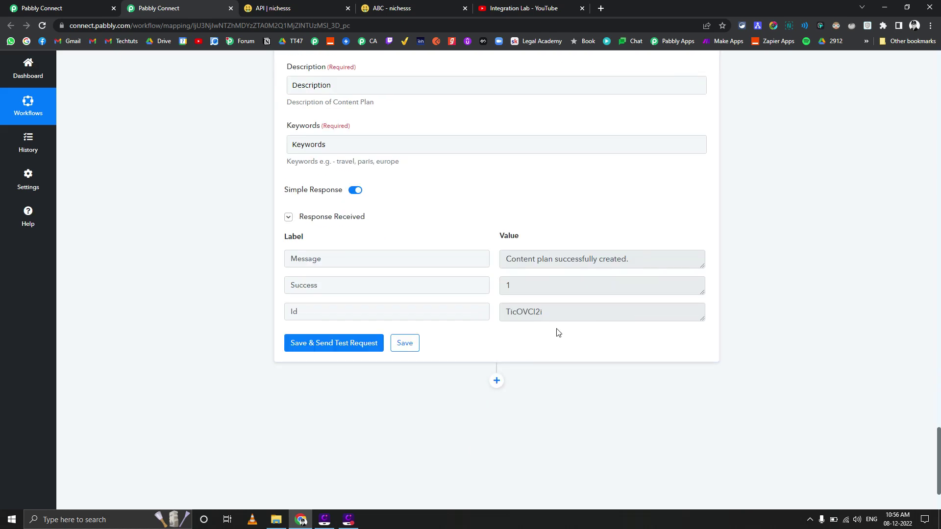
{"action": "left_click_drag", "start_coordinate": [567, 313], "coordinate": [454, 304]}
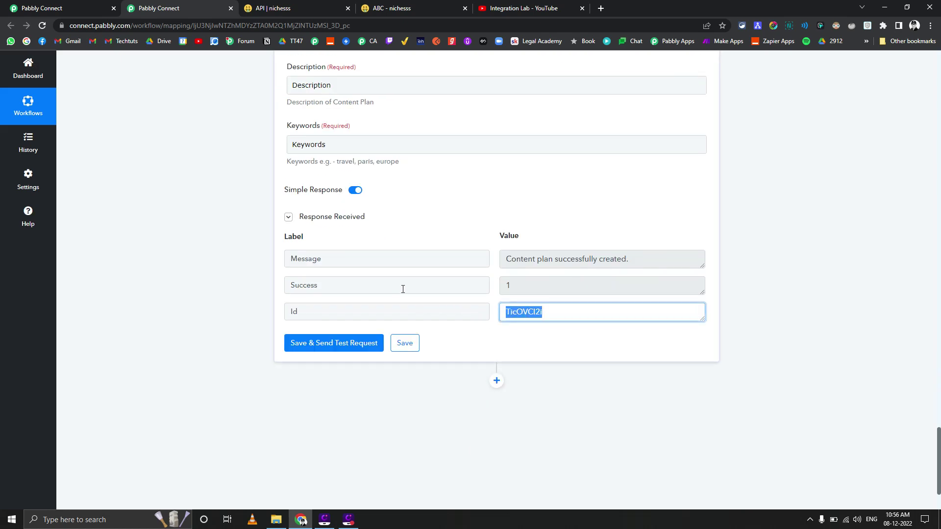
- Confirm ABCXYZ (0 ideas) appears among Nichesss's 64 content plans, then go back to the Pabbly workflow
{"action": "left_click", "coordinate": [380, 4]}
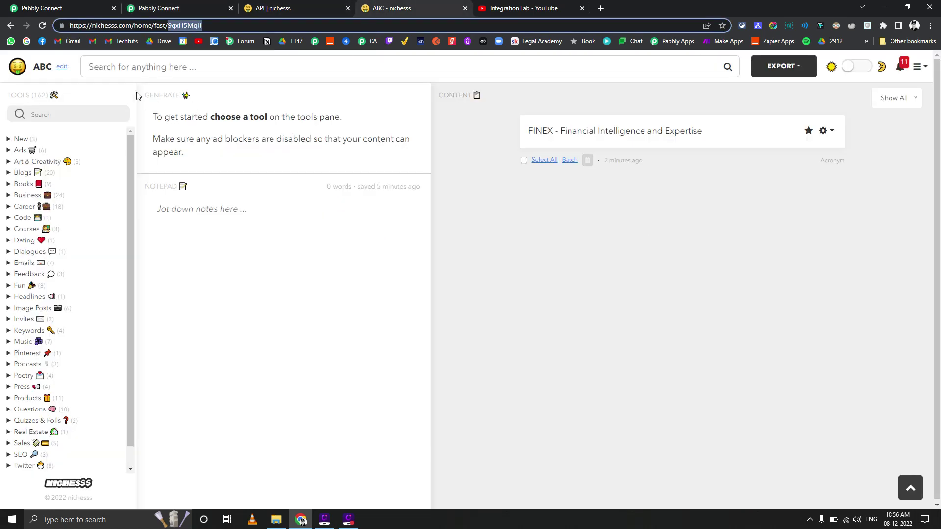
{"action": "left_click", "coordinate": [25, 71]}
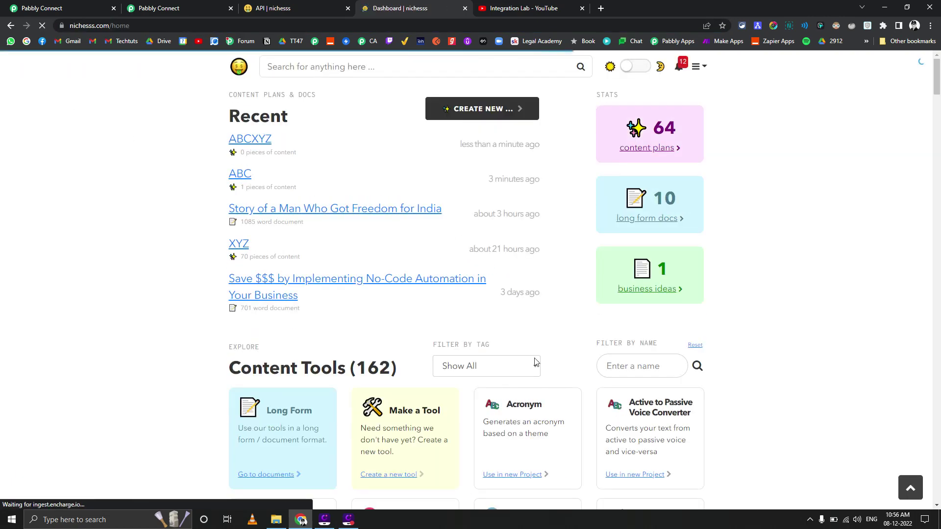
{"action": "left_click", "coordinate": [666, 146]}
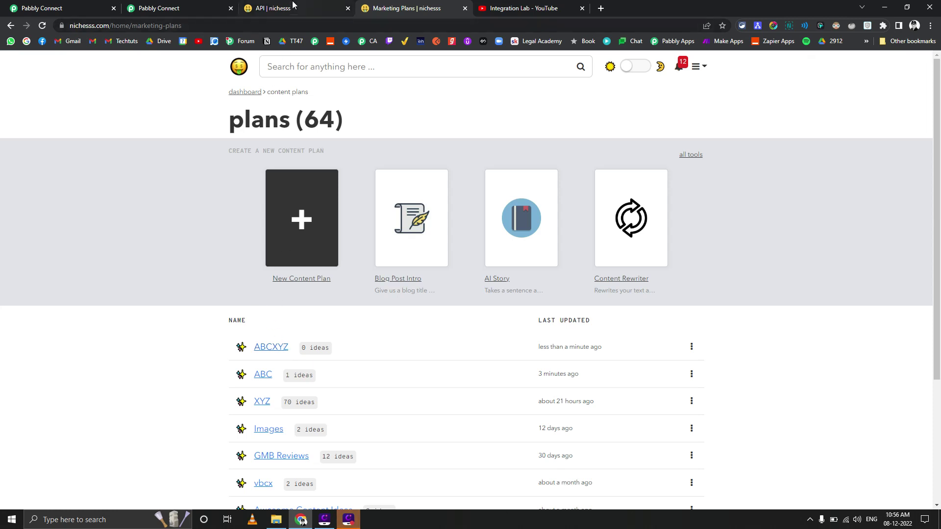
{"action": "left_click", "coordinate": [204, 8]}
{"action": "scroll", "coordinate": [220, 190], "scroll_direction": "up", "scroll_amount": 5}
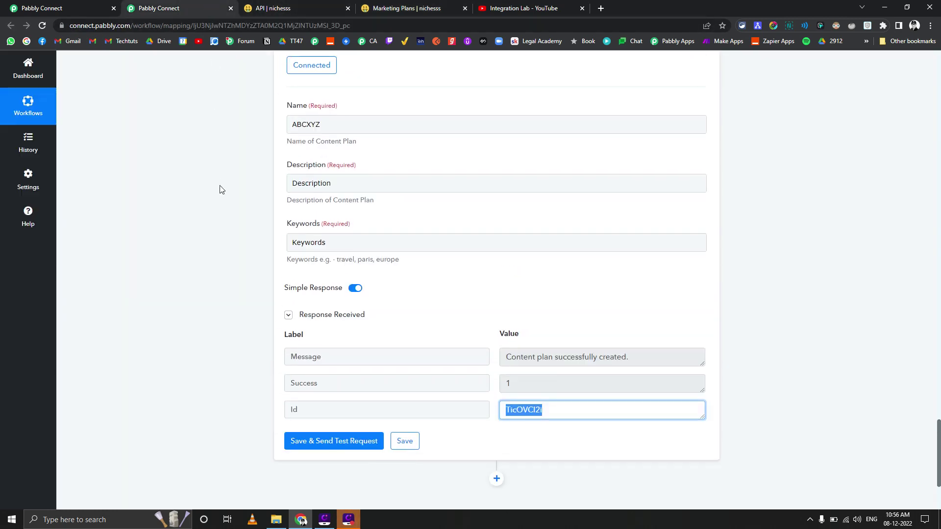
- Browse the Nichesss options in step 5's Action Event dropdown
{"action": "left_click", "coordinate": [351, 190]}
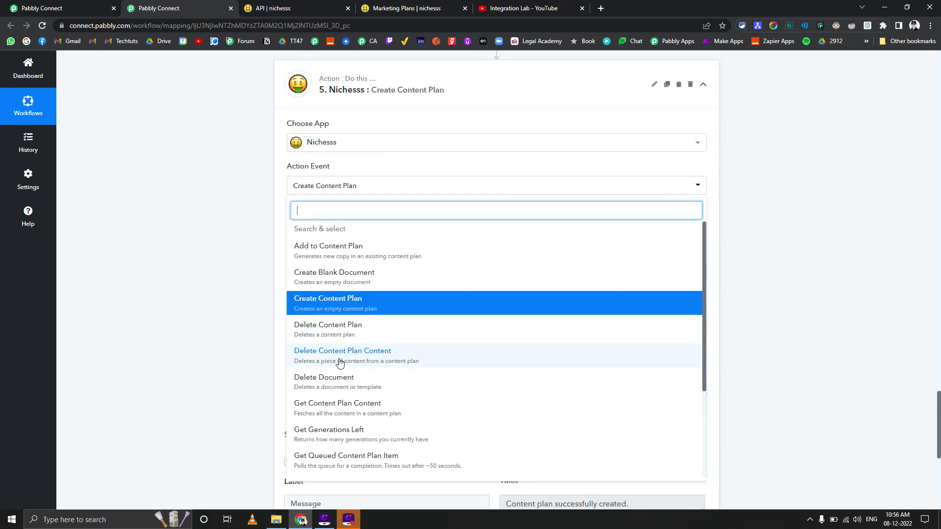
{"action": "scroll", "coordinate": [365, 362], "scroll_direction": "down", "scroll_amount": 1}
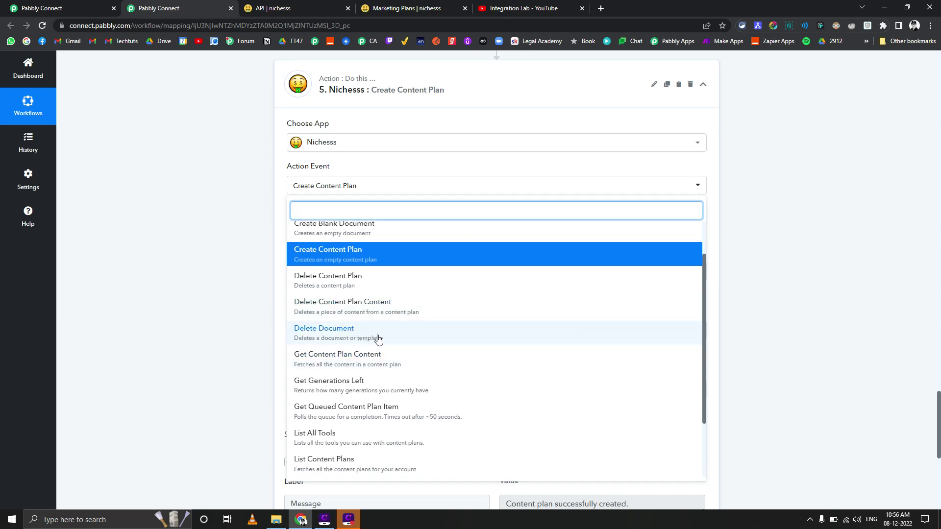
{"action": "scroll", "coordinate": [403, 341], "scroll_direction": "down", "scroll_amount": 1}
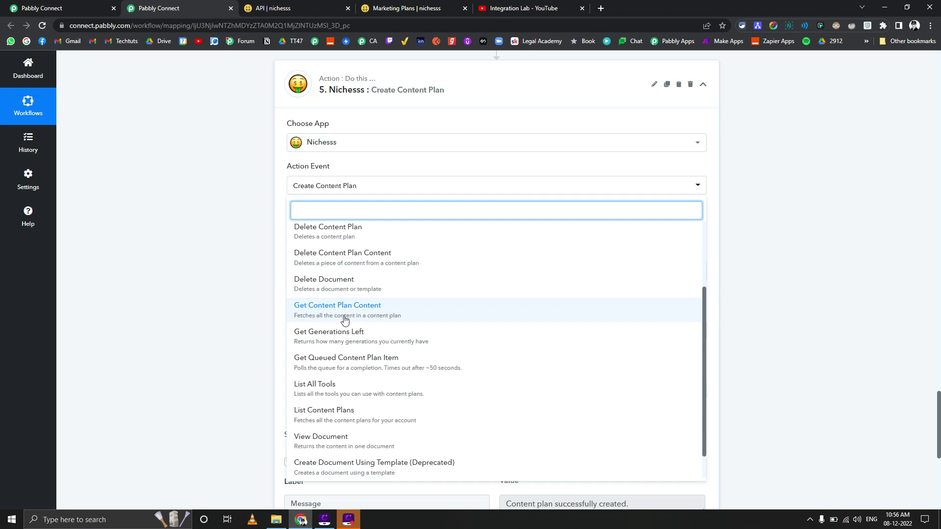
- Open the ABC content plan in Nichesss, then keep scrolling the Pabbly action event list
{"action": "left_click", "coordinate": [398, 13]}
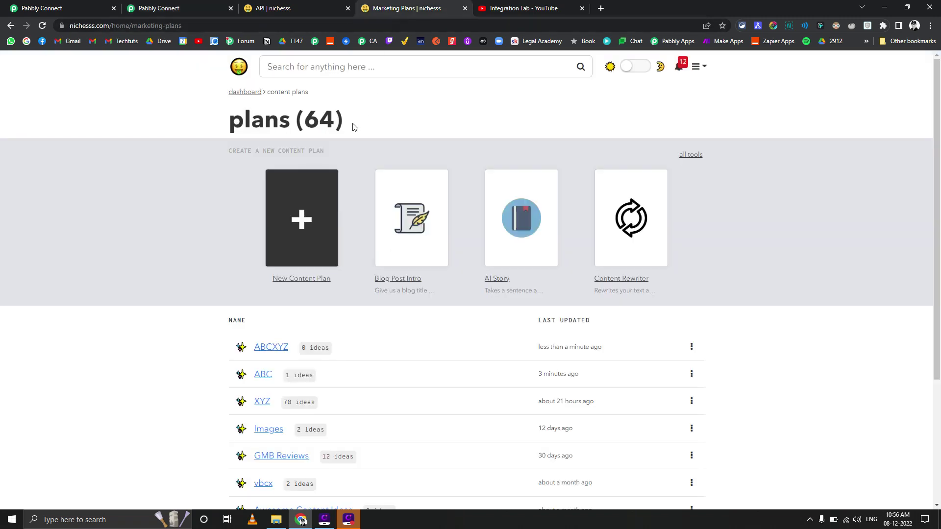
{"action": "left_click", "coordinate": [268, 376]}
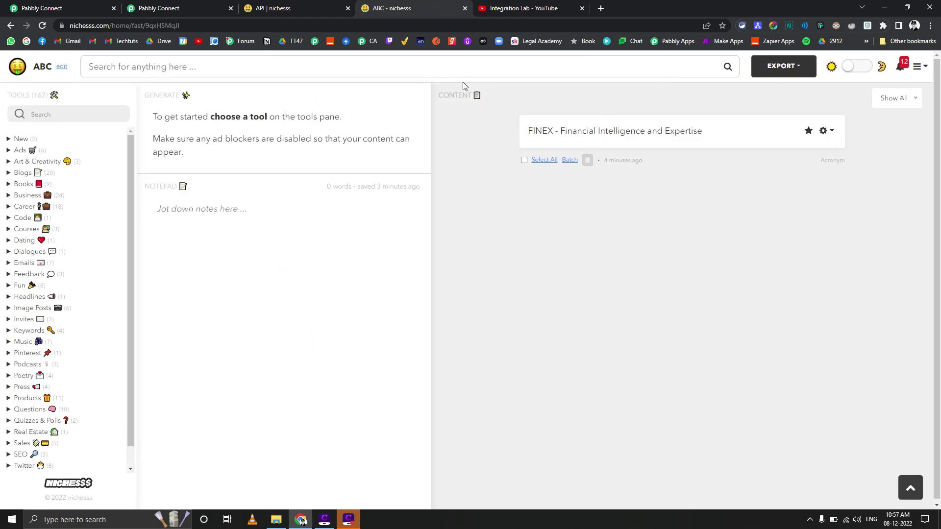
{"action": "left_click", "coordinate": [323, 7]}
{"action": "left_click", "coordinate": [201, 8]}
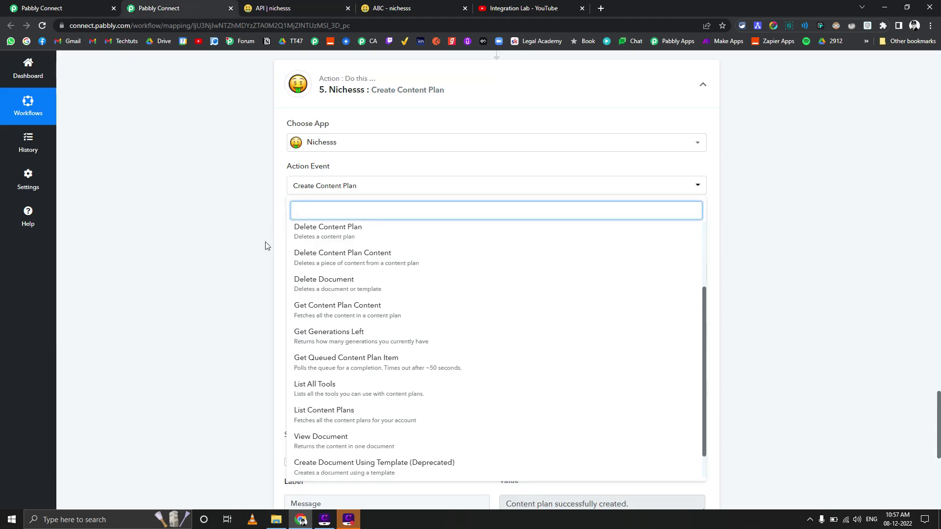
{"action": "scroll", "coordinate": [339, 363], "scroll_direction": "down", "scroll_amount": 1}
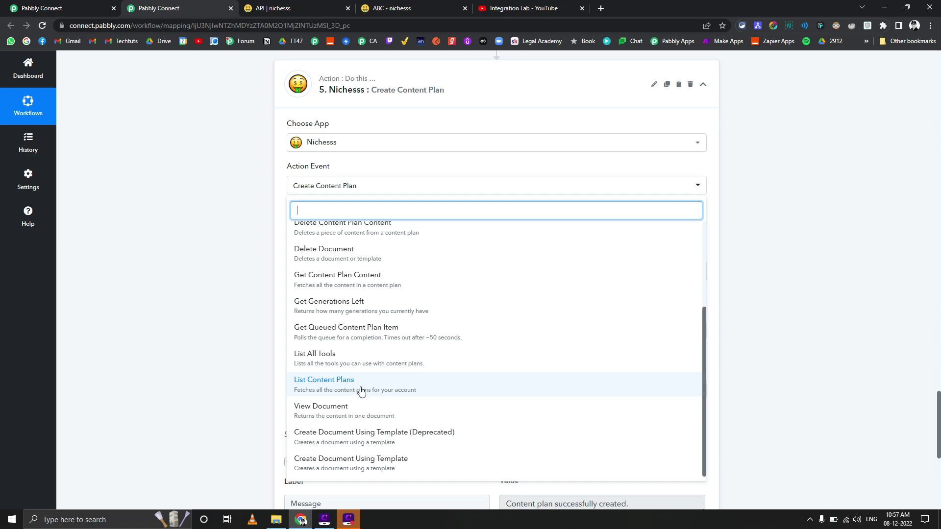
{"action": "scroll", "coordinate": [301, 385], "scroll_direction": "down", "scroll_amount": 1}
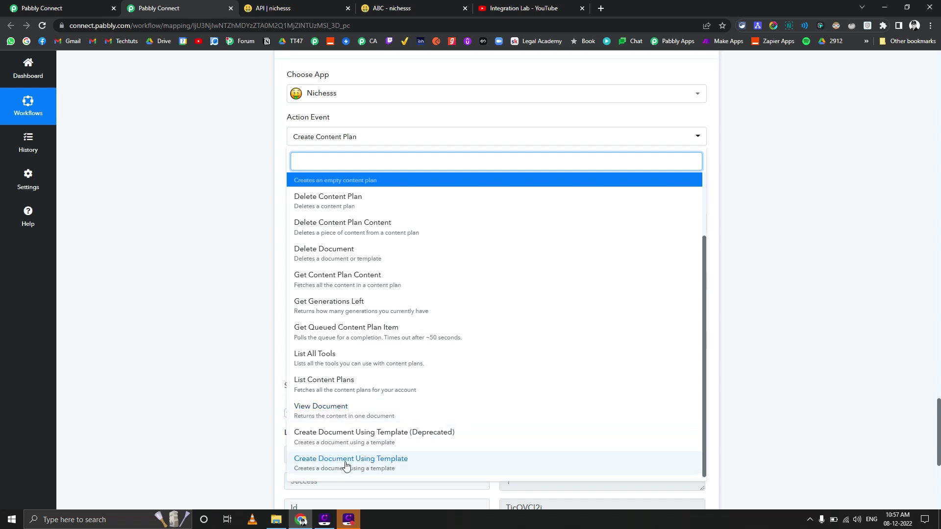
- Go to the Nichesss dashboard and scroll down to the documents list containing Biography Custom Template
{"action": "left_click", "coordinate": [410, 6]}
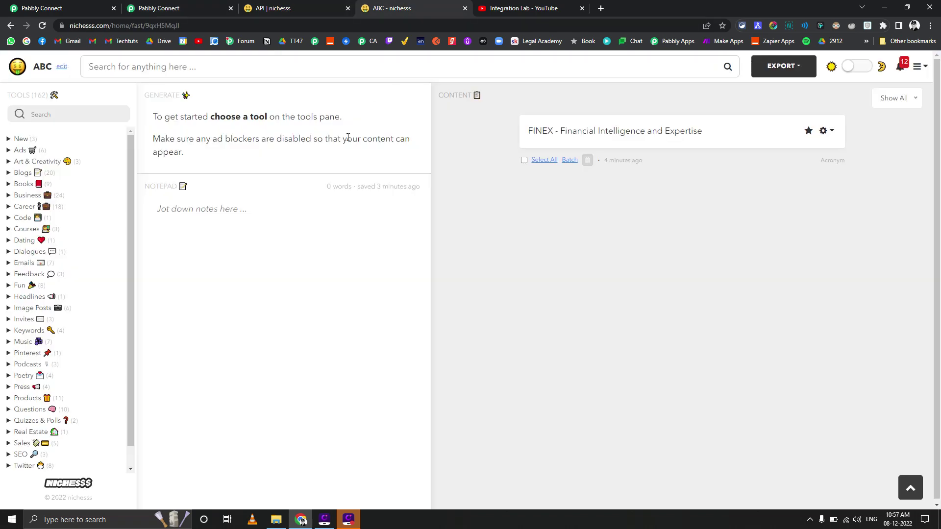
{"action": "left_click", "coordinate": [19, 69]}
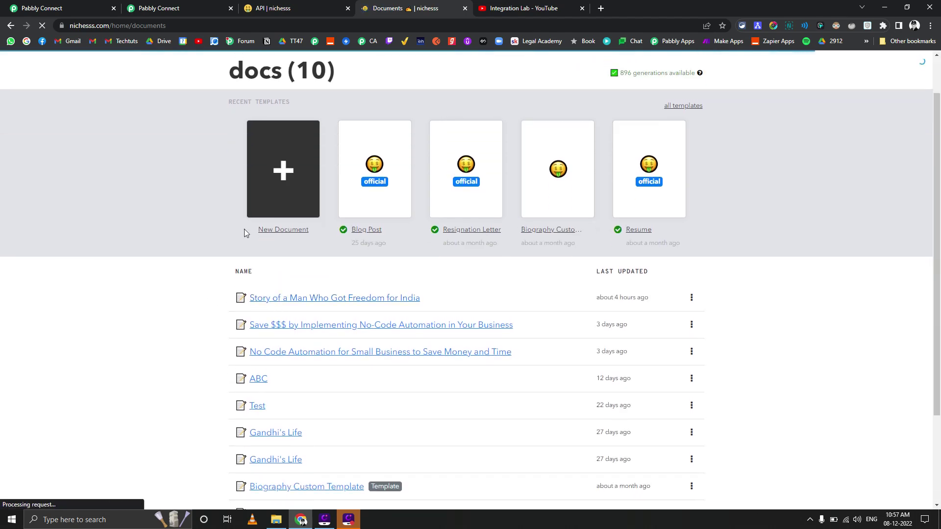
{"action": "scroll", "coordinate": [281, 224], "scroll_direction": "down", "scroll_amount": 3}
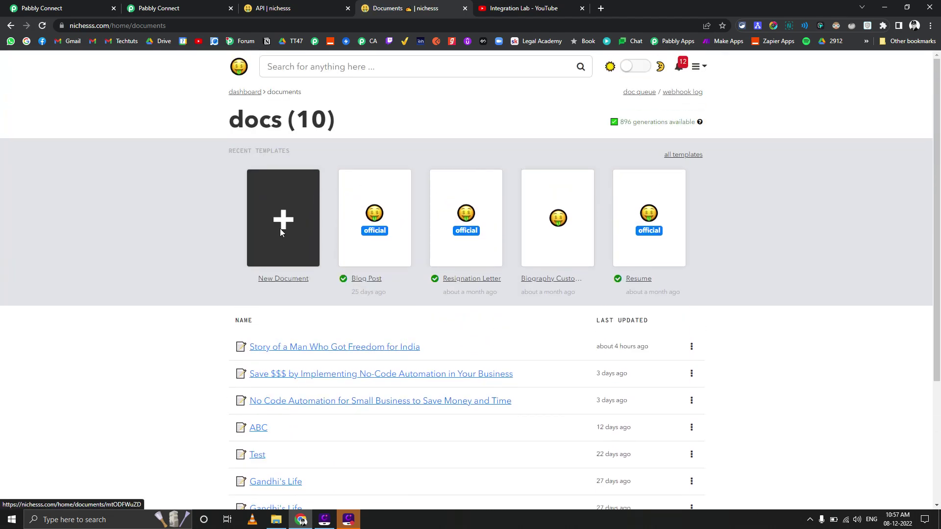
{"action": "scroll", "coordinate": [280, 228], "scroll_direction": "down", "scroll_amount": 3}
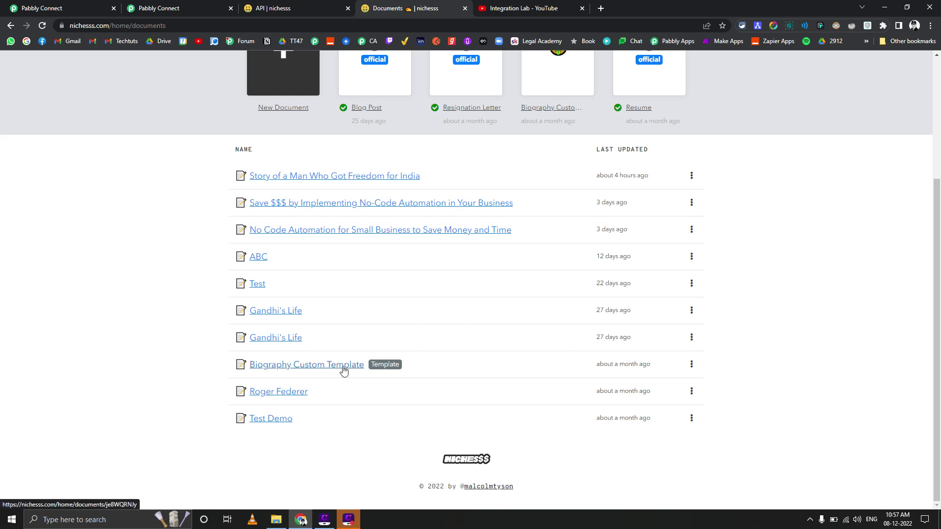
- Choose Create Document Using Template as the action and save the existing Nichesss connection
{"action": "left_click", "coordinate": [158, 14]}
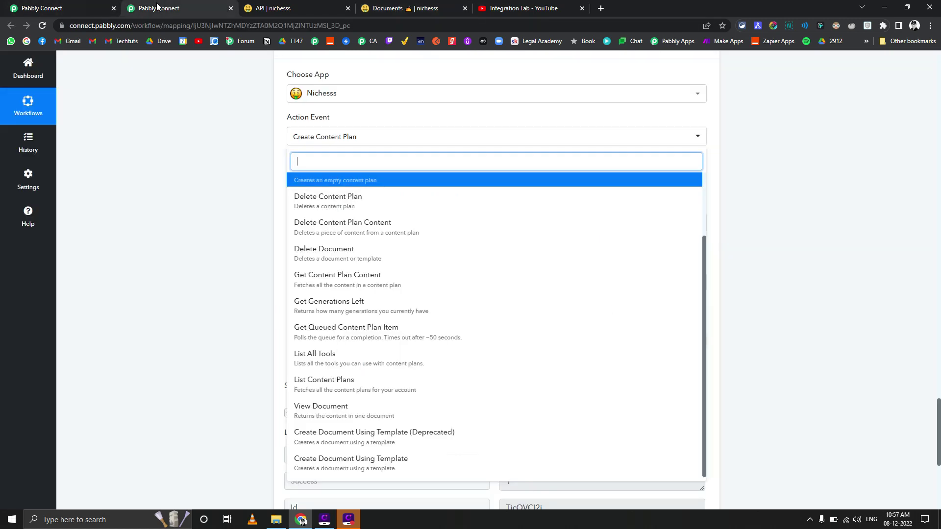
{"action": "left_click", "coordinate": [366, 461]}
{"action": "left_click", "coordinate": [310, 234]}
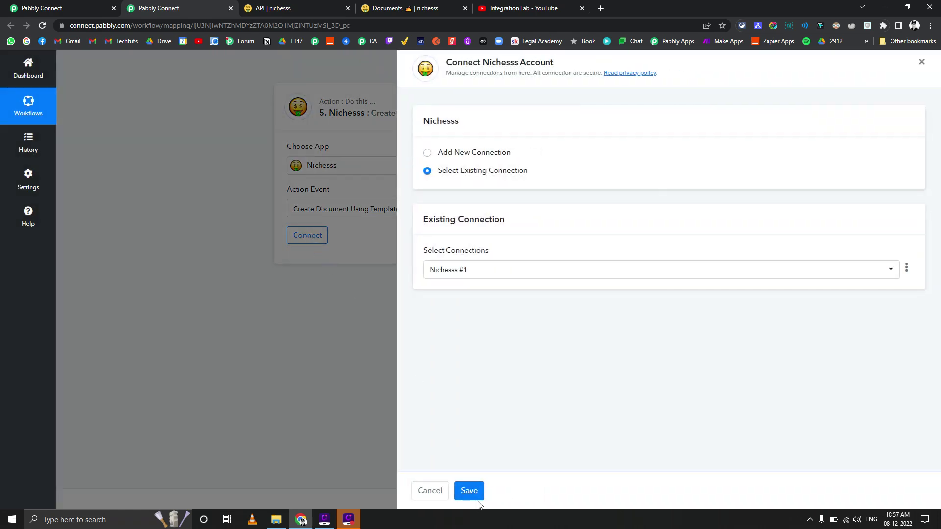
{"action": "left_click", "coordinate": [469, 492]}
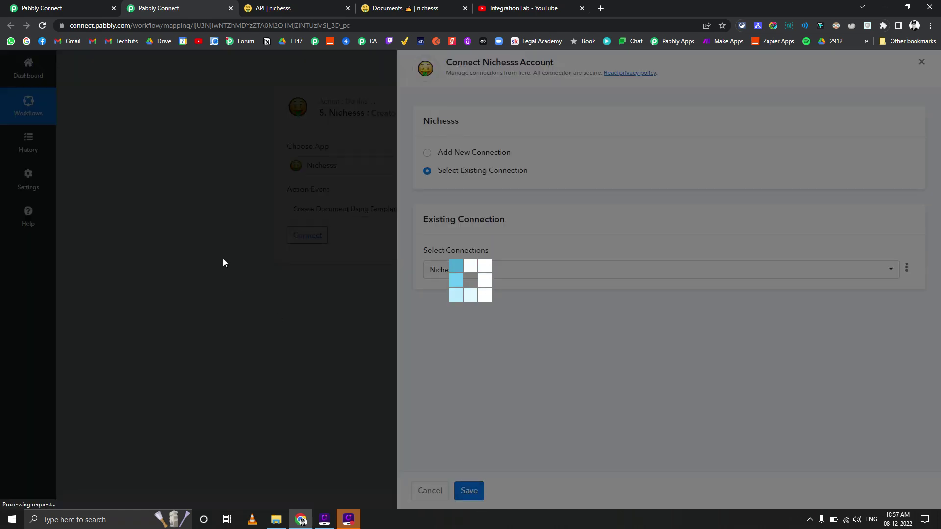
- Keep Biography Custom Template as the document template
{"action": "scroll", "coordinate": [216, 260], "scroll_direction": "down", "scroll_amount": 2}
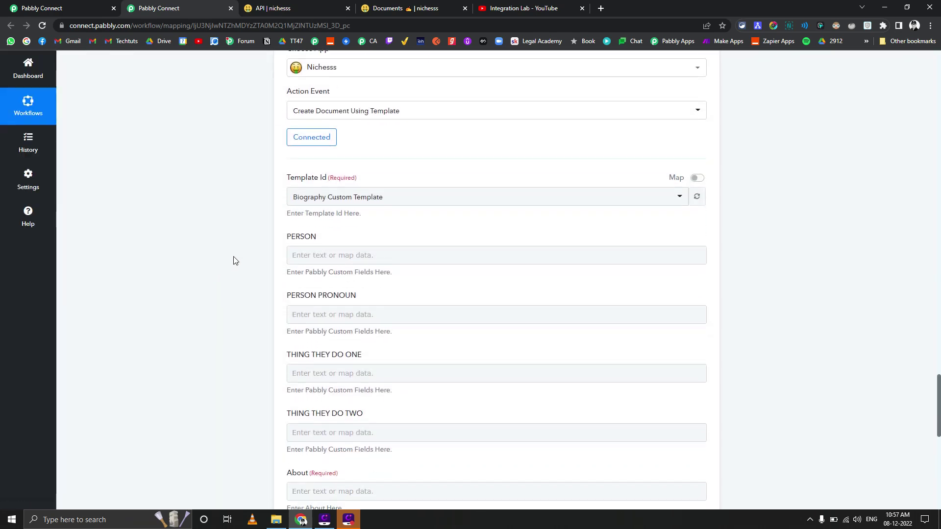
{"action": "scroll", "coordinate": [246, 195], "scroll_direction": "down", "scroll_amount": 1}
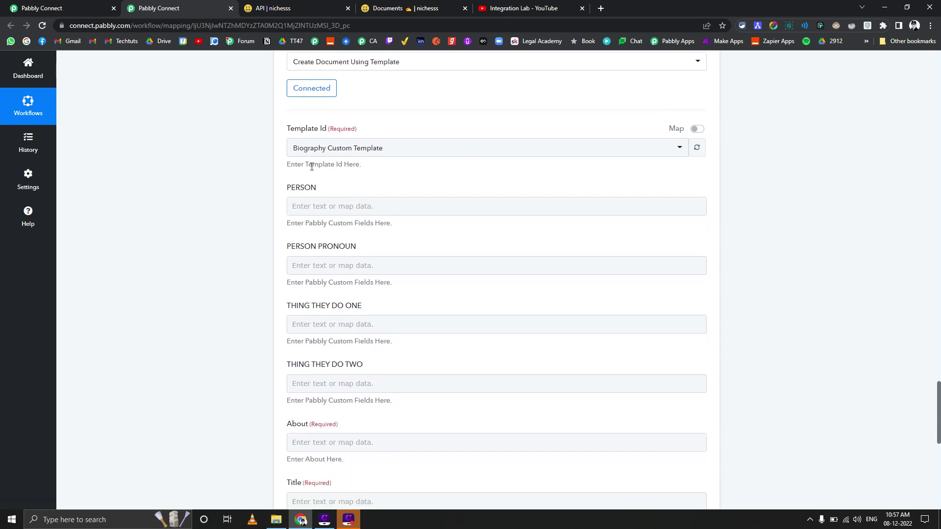
{"action": "left_click", "coordinate": [330, 150]}
{"action": "left_click", "coordinate": [274, 153]}
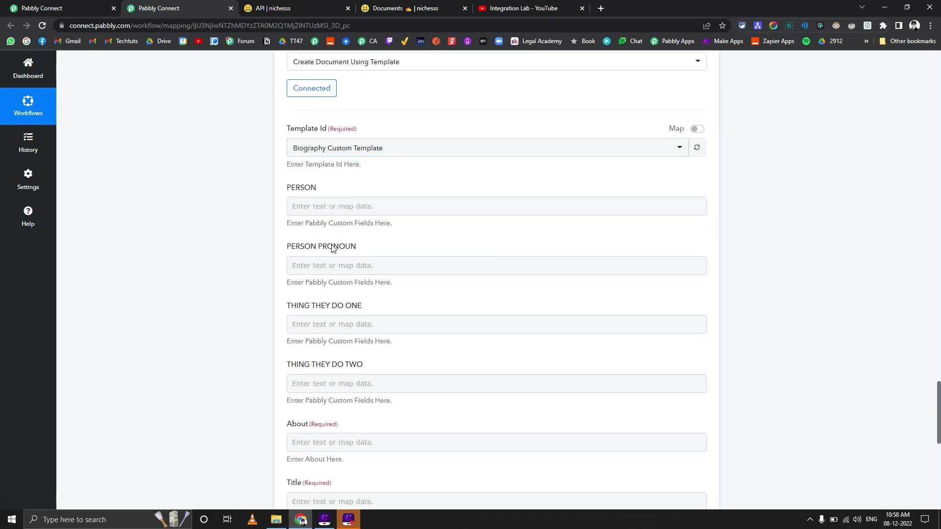
{"action": "scroll", "coordinate": [329, 246], "scroll_direction": "down", "scroll_amount": 1}
{"action": "scroll", "coordinate": [328, 245], "scroll_direction": "down", "scroll_amount": 2}
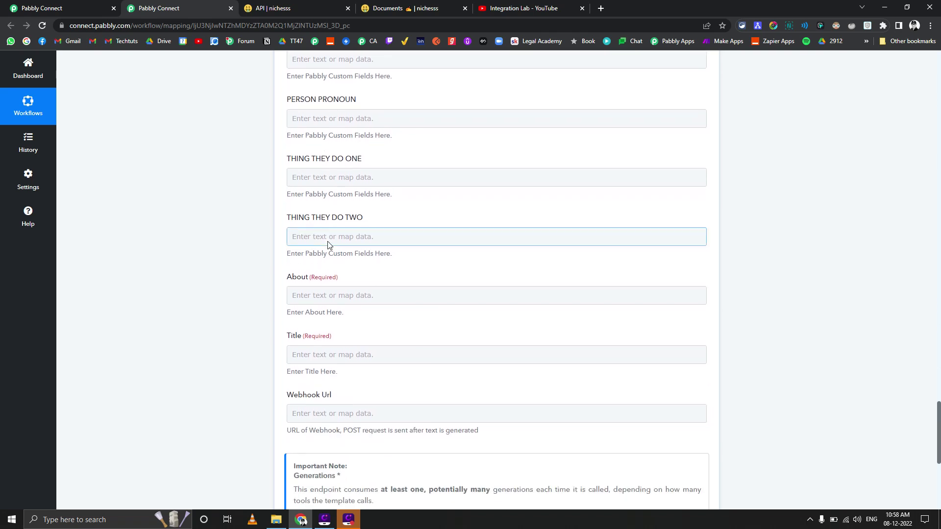
{"action": "scroll", "coordinate": [289, 349], "scroll_direction": "down", "scroll_amount": 1}
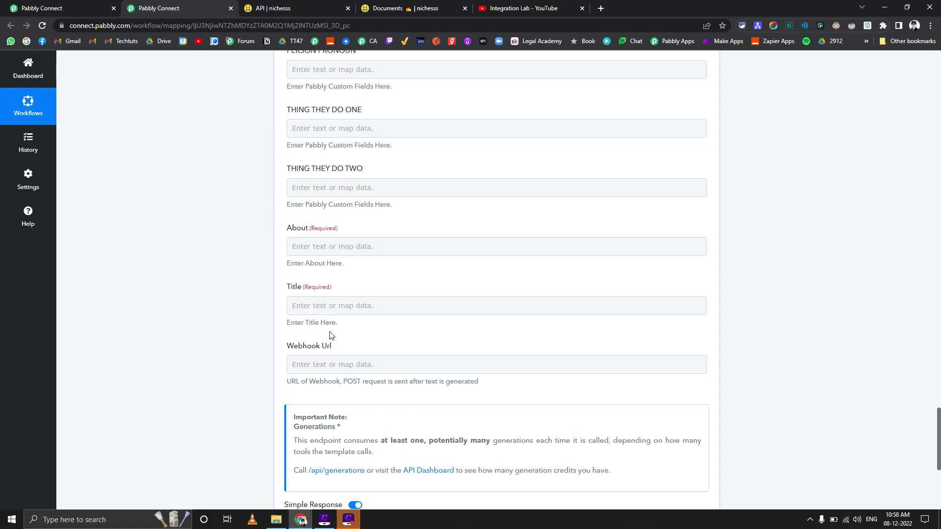
{"action": "scroll", "coordinate": [329, 336], "scroll_direction": "up", "scroll_amount": 4}
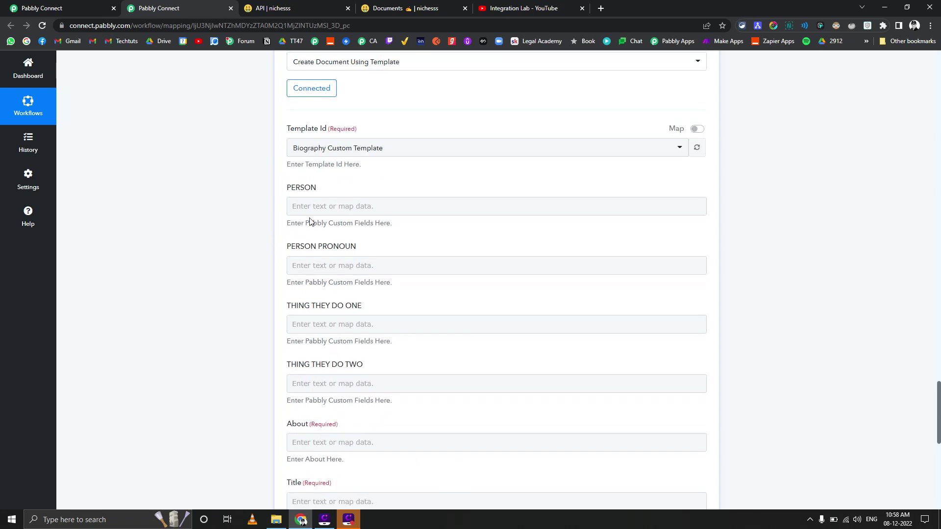
- Set PERSON to 'Mahatma Gandhi' and PERSON PRONOUN to 'Mahatma'
{"action": "left_click", "coordinate": [315, 208]}
{"action": "type", "text": "mAHA"}
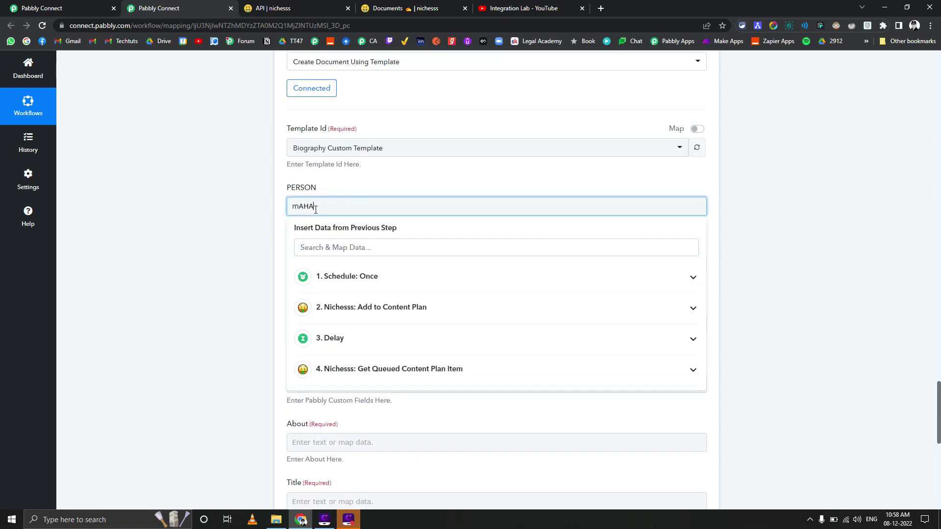
{"action": "key", "text": "BackSpace"}
{"action": "key", "text": "BackSpace"}
{"action": "key", "text": "BackSpace"}
{"action": "type", "text": "Mahatma Gandhi"}
{"action": "triple_click", "coordinate": [315, 209]}
{"action": "left_click", "coordinate": [261, 236]}
{"action": "left_click", "coordinate": [304, 264]}
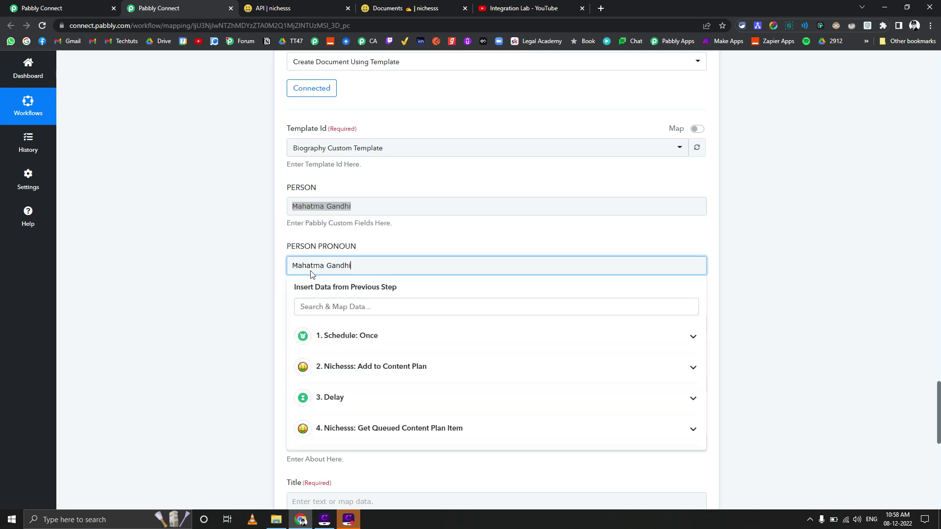
{"action": "left_click_drag", "start_coordinate": [326, 265], "coordinate": [414, 275]}
{"action": "key", "text": "BackSpace"}
{"action": "key", "text": "BackSpace"}
{"action": "left_click", "coordinate": [250, 313]}
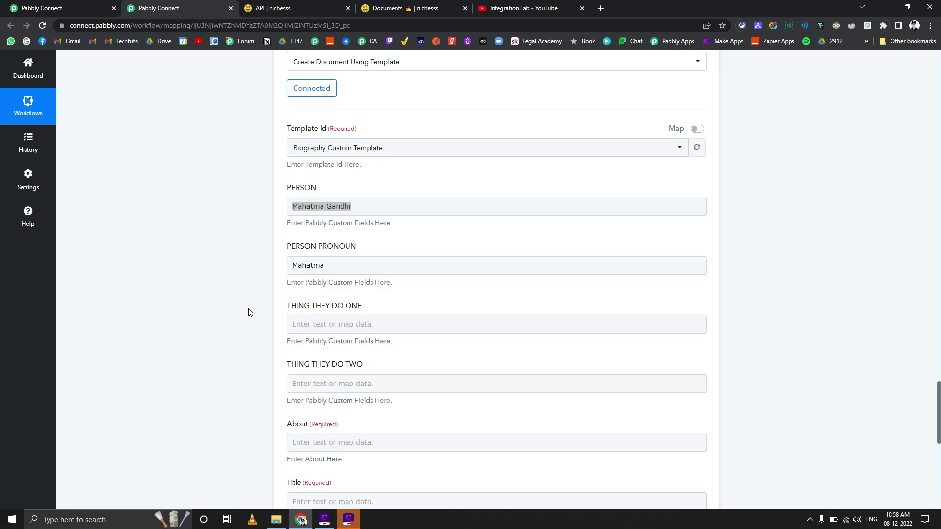
- Fill THING THEY DO ONE with 'Got freedom for india' and TWO with 'Got freedom withutout violence'
{"action": "left_click", "coordinate": [321, 325]}
{"action": "type", "text": "Got freedom for india"}
{"action": "left_click", "coordinate": [273, 330]}
{"action": "scroll", "coordinate": [273, 357], "scroll_direction": "down", "scroll_amount": 1}
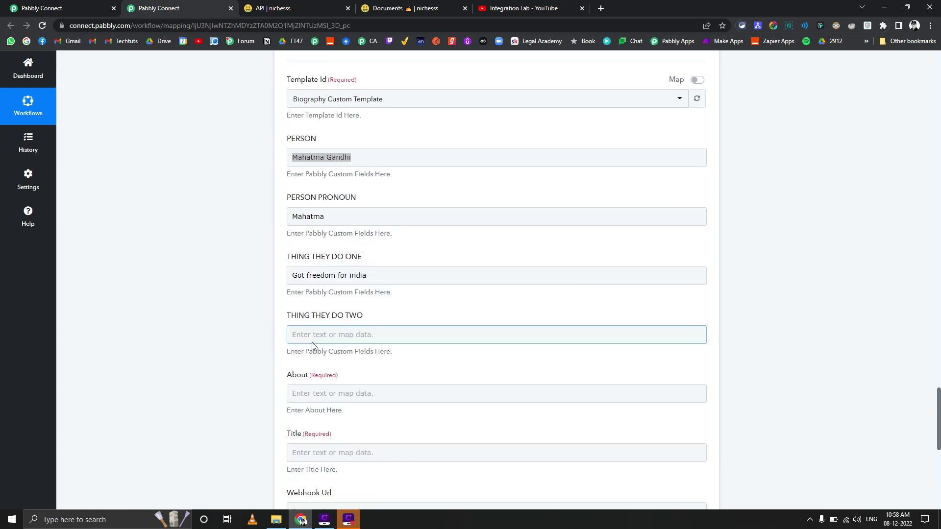
{"action": "left_click", "coordinate": [318, 334]}
{"action": "type", "text": "Got freedom "}
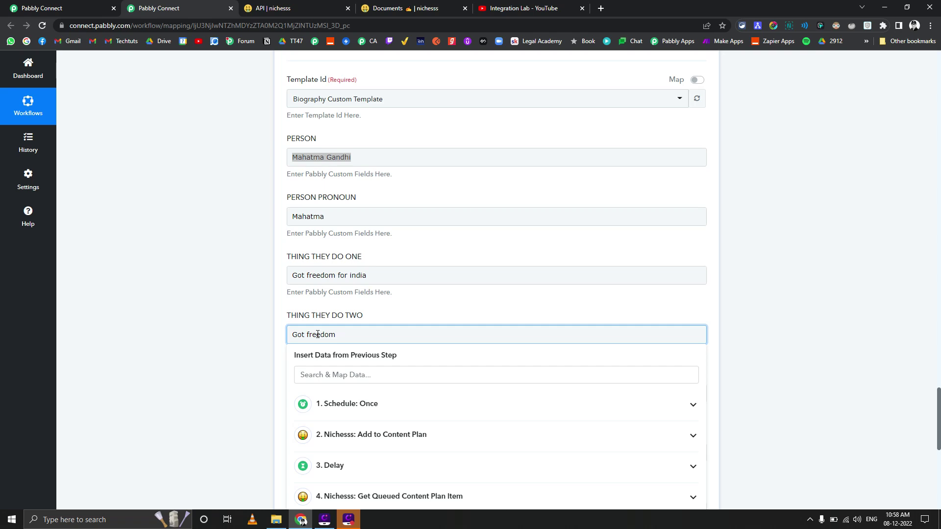
{"action": "type", "text": "withut"}
{"action": "type", "text": "ou"}
{"action": "type", "text": "t violenc"}
{"action": "type", "text": "e"}
{"action": "left_click", "coordinate": [234, 316]}
{"action": "scroll", "coordinate": [246, 363], "scroll_direction": "down", "scroll_amount": 3}
- Set About to 'Father of India' and start the Title with 'Mahatma'
{"action": "left_click", "coordinate": [351, 245]}
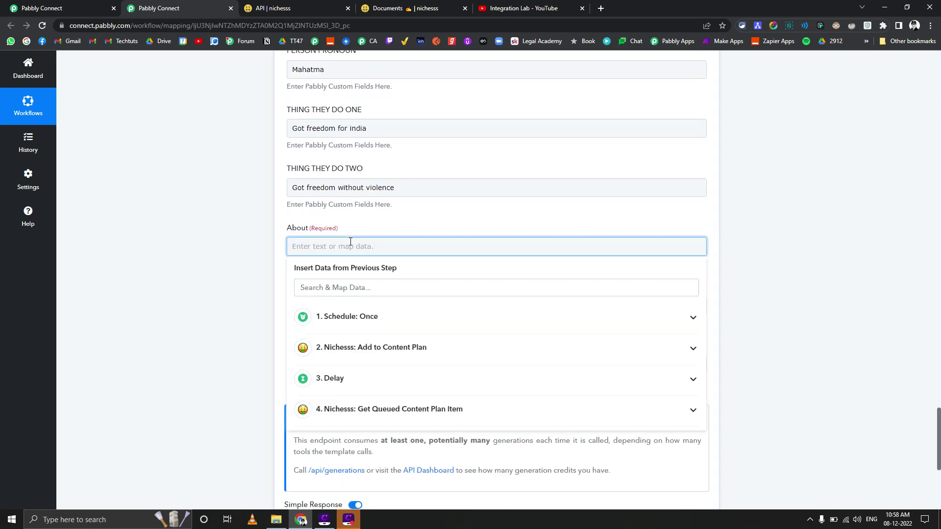
{"action": "type", "text": "Father of India"}
{"action": "left_click", "coordinate": [255, 283]}
{"action": "scroll", "coordinate": [255, 283], "scroll_direction": "down", "scroll_amount": 2}
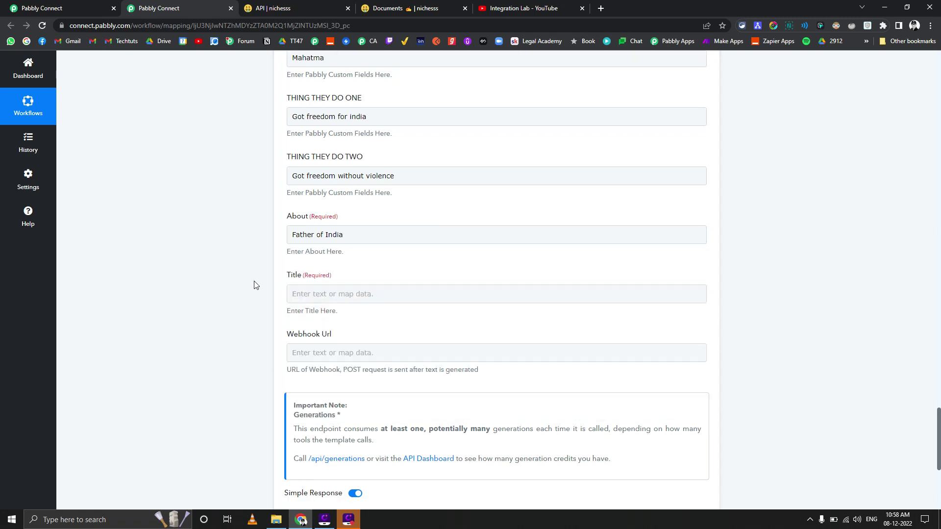
{"action": "left_click", "coordinate": [321, 216]}
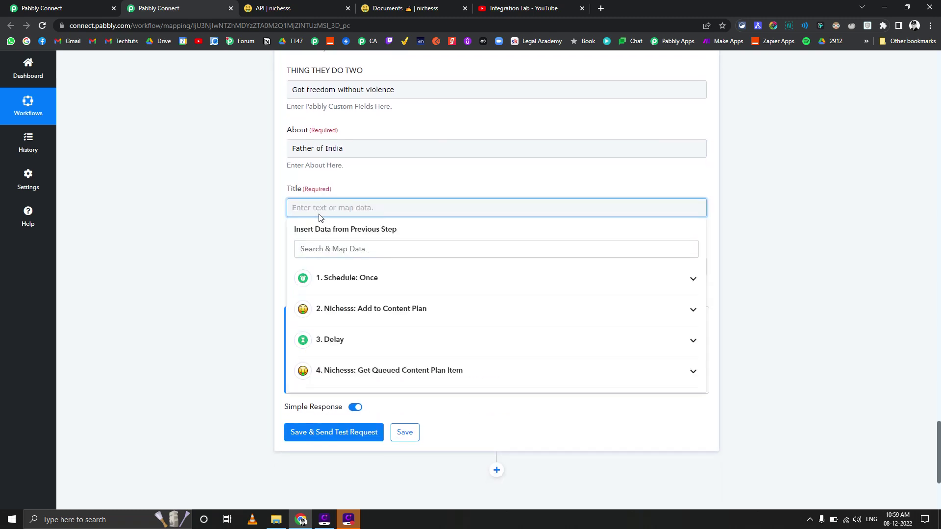
{"action": "type", "text": "Mahatma Gandhi Biography"}
- Copy the trigger workflow's webhook URL and confirm re-capturing its webhook response
{"action": "left_click", "coordinate": [238, 274]}
{"action": "left_click", "coordinate": [330, 274]}
{"action": "left_click", "coordinate": [42, 8]}
{"action": "left_click_drag", "start_coordinate": [42, 8], "coordinate": [67, 28]}
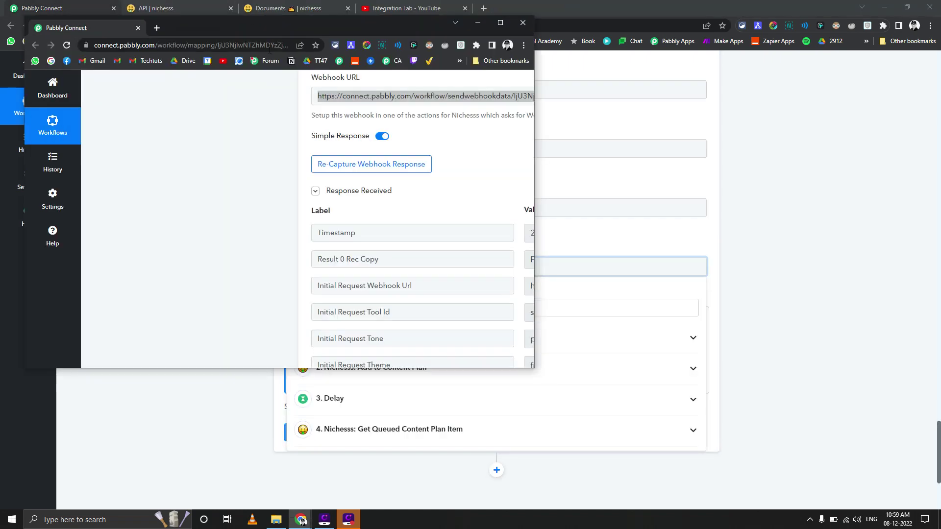
{"action": "left_click", "coordinate": [486, 96]}
{"action": "left_click_drag", "start_coordinate": [99, 33], "coordinate": [73, 8]}
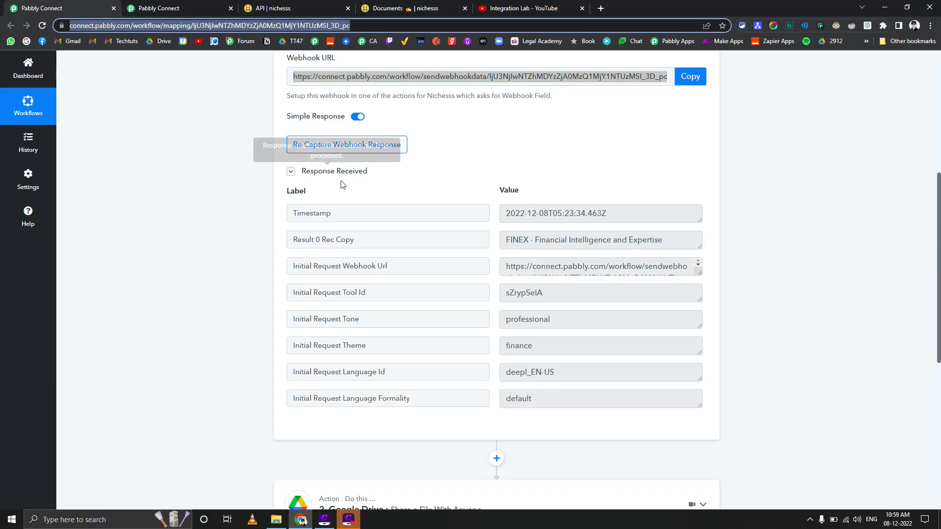
{"action": "left_click", "coordinate": [344, 144]}
{"action": "left_click", "coordinate": [447, 326]}
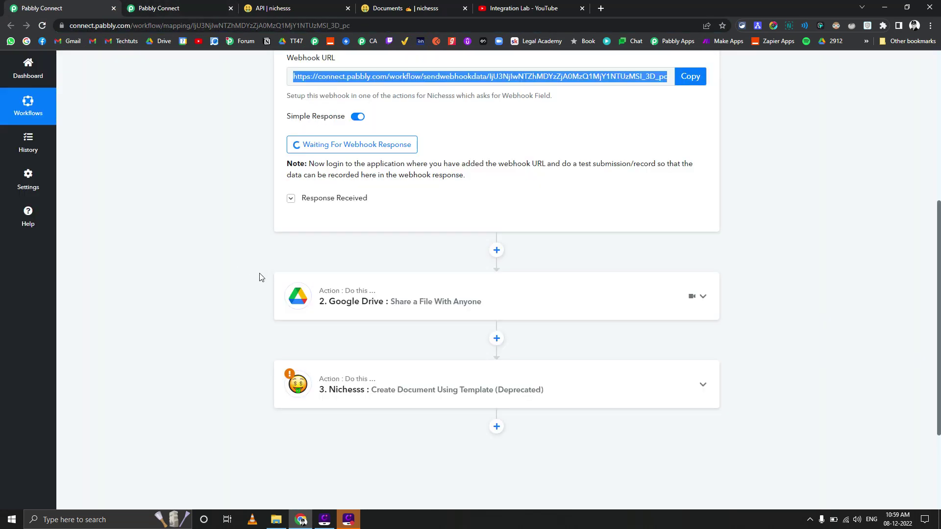
- Paste the URL into Webhook Url and send a test, getting 'Successfully queued the document.'
{"action": "left_click", "coordinate": [171, 7]}
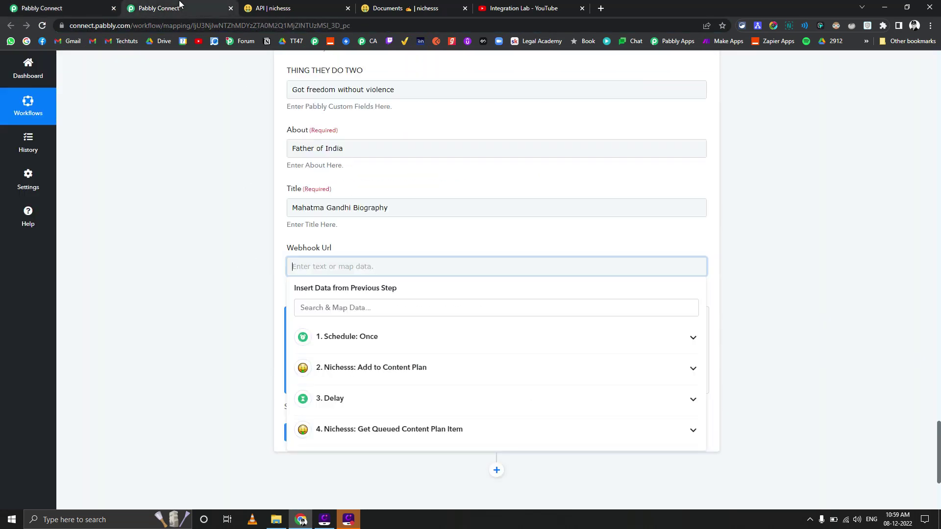
{"action": "key", "text": "ctrl+v"}
{"action": "left_click", "coordinate": [249, 290]}
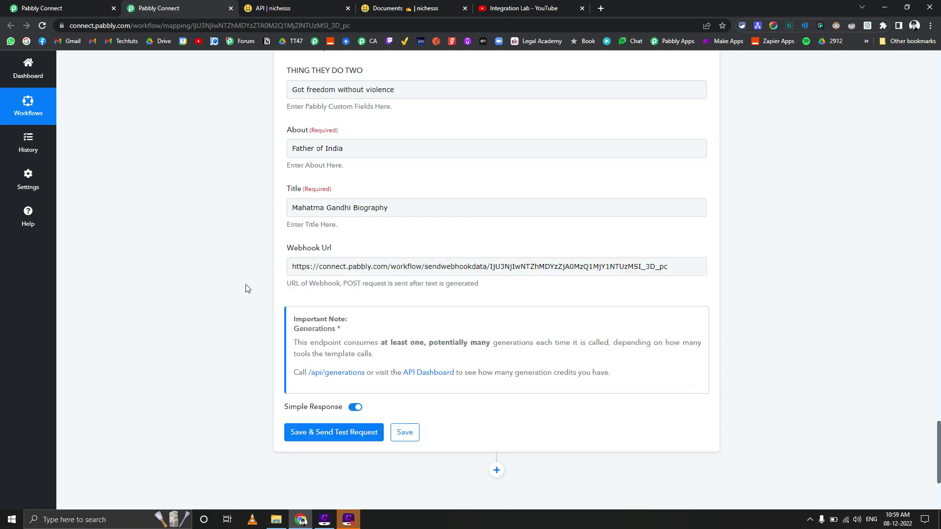
{"action": "left_click", "coordinate": [316, 428]}
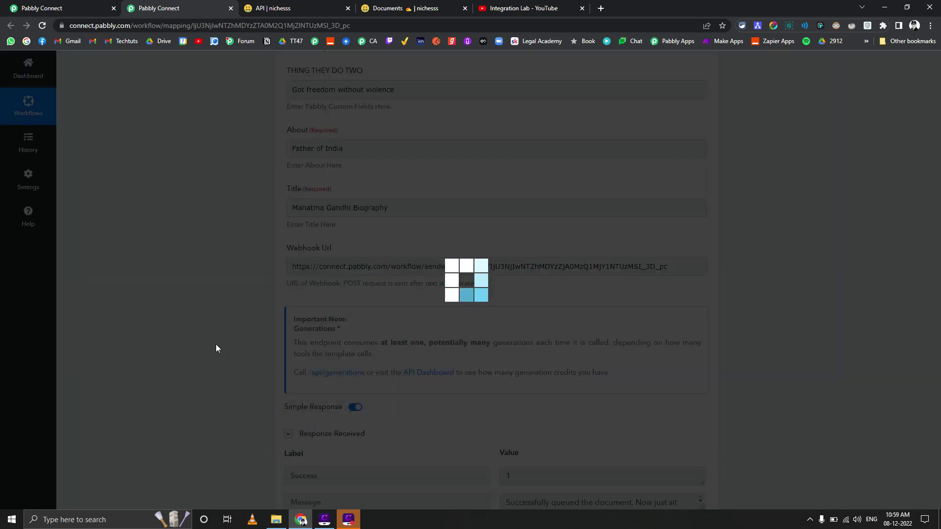
{"action": "scroll", "coordinate": [223, 339], "scroll_direction": "down", "scroll_amount": 3}
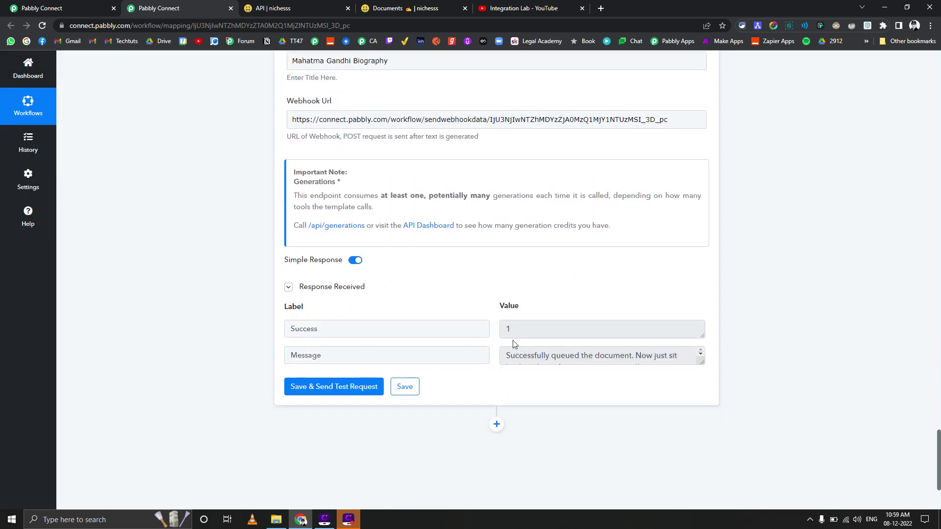
{"action": "scroll", "coordinate": [221, 269], "scroll_direction": "up", "scroll_amount": 6}
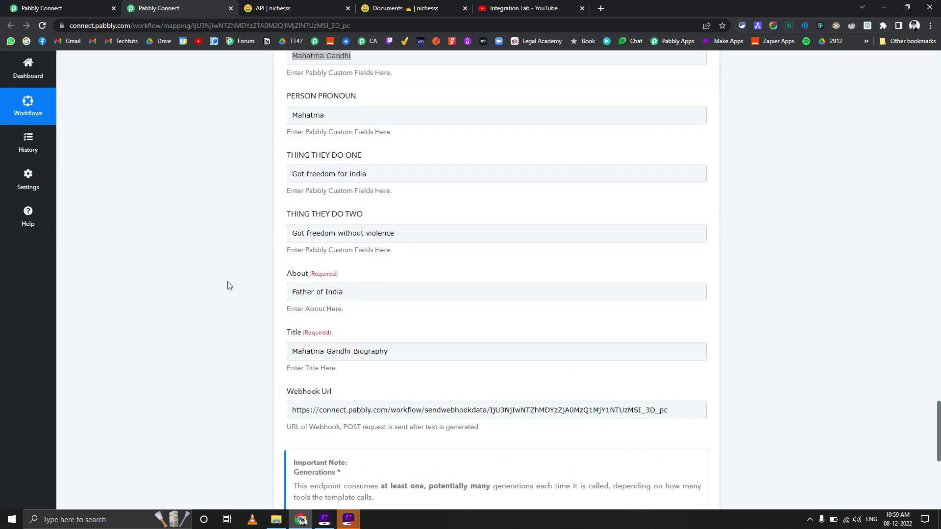
{"action": "scroll", "coordinate": [228, 285], "scroll_direction": "up", "scroll_amount": 5}
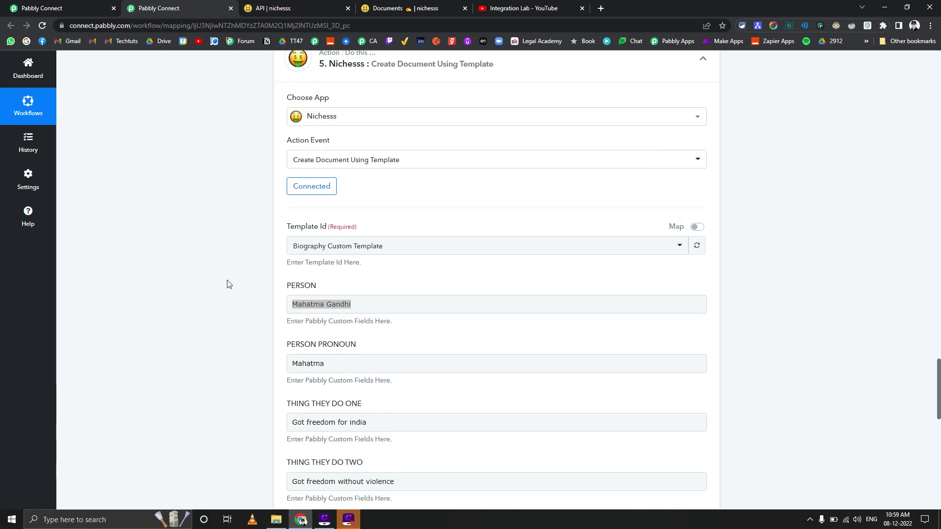
{"action": "scroll", "coordinate": [227, 284], "scroll_direction": "down", "scroll_amount": 15}
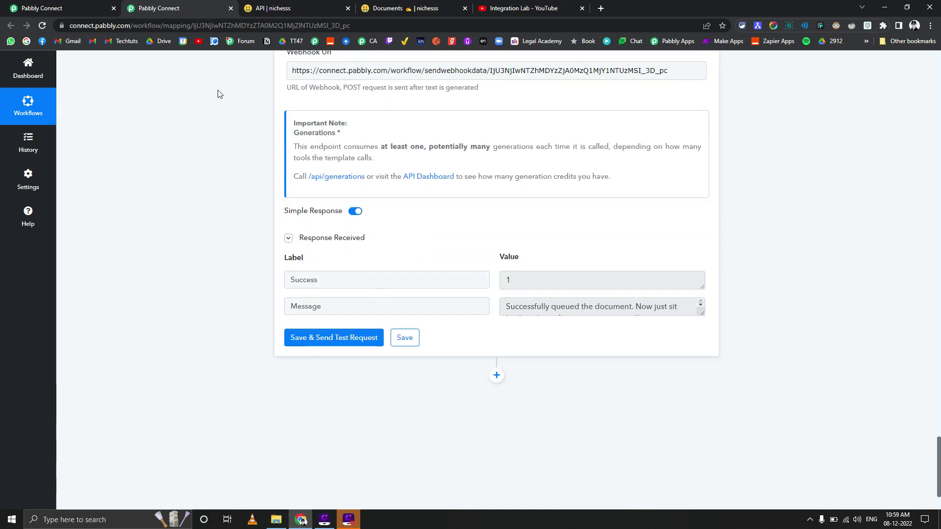
- Reload the Nichesss API calls list twice until the new documents push-to-queue call appears (51 calls)
{"action": "left_click", "coordinate": [306, 5]}
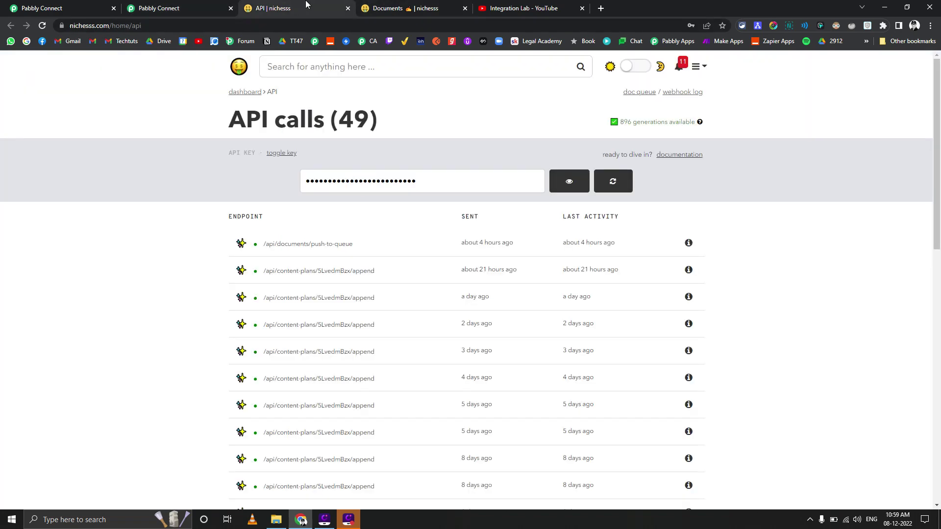
{"action": "left_click", "coordinate": [43, 26]}
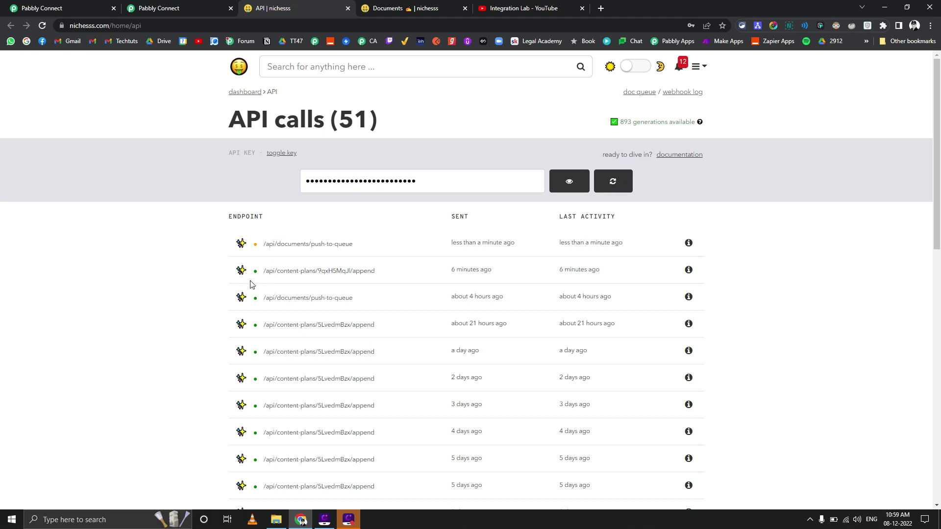
{"action": "left_click", "coordinate": [43, 26]}
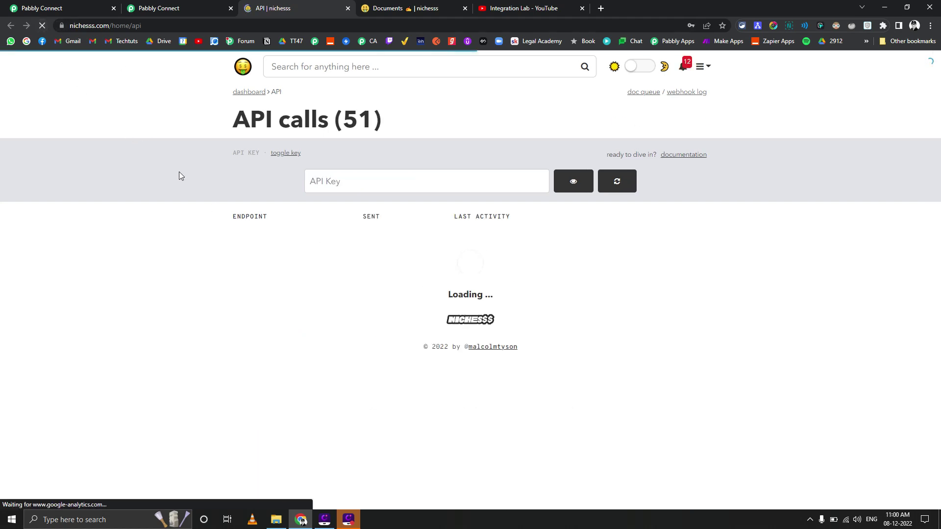
- Expand the trigger's Response Received and read the Mahatma Gandhi biography in the enlarged Document field
{"action": "key", "text": "ctrl+1"}
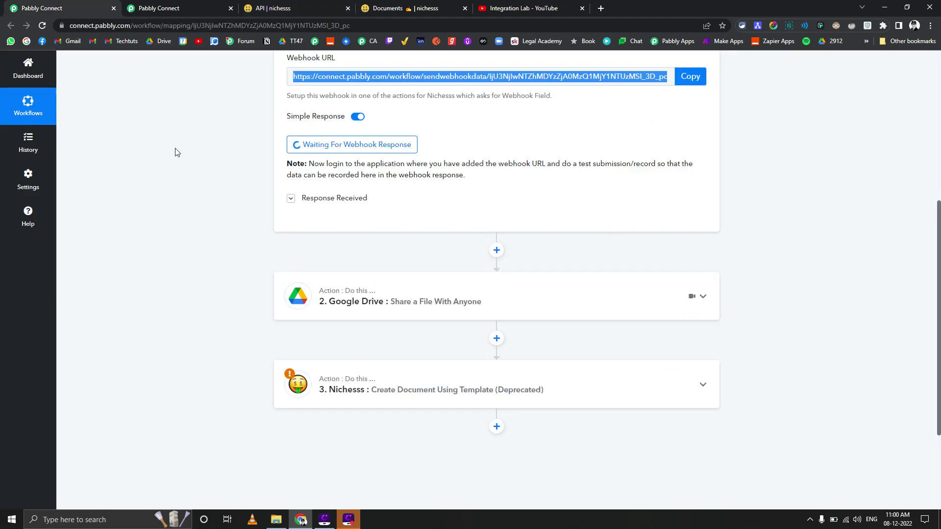
{"action": "scroll", "coordinate": [202, 166], "scroll_direction": "up", "scroll_amount": 3}
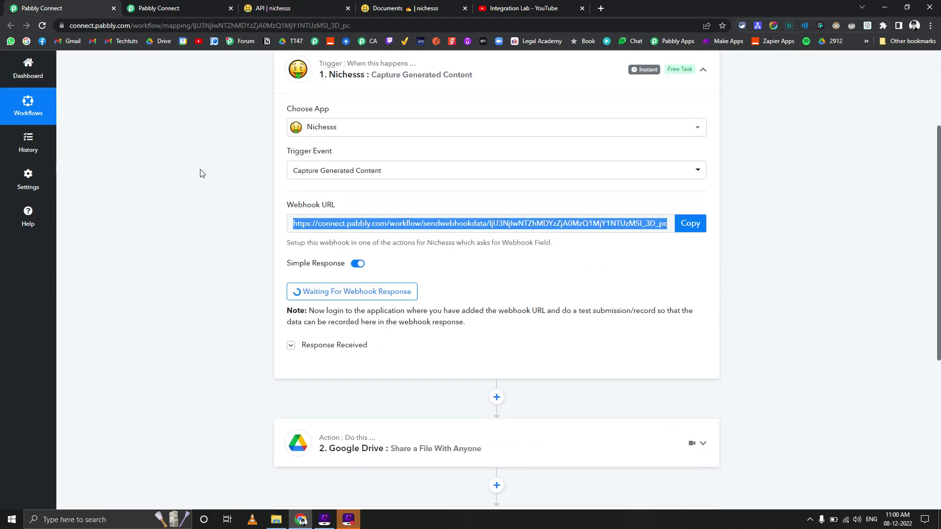
{"action": "left_click", "coordinate": [290, 345]}
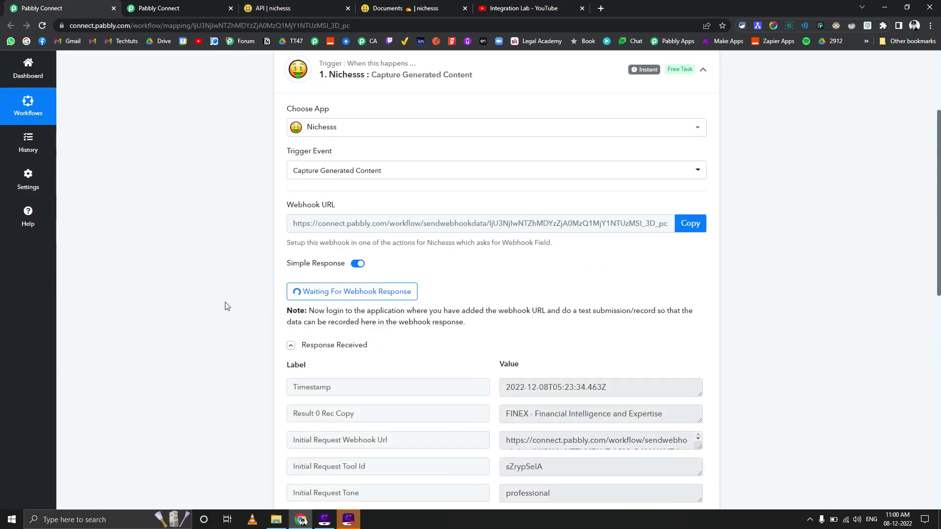
{"action": "scroll", "coordinate": [217, 250], "scroll_direction": "down", "scroll_amount": 2}
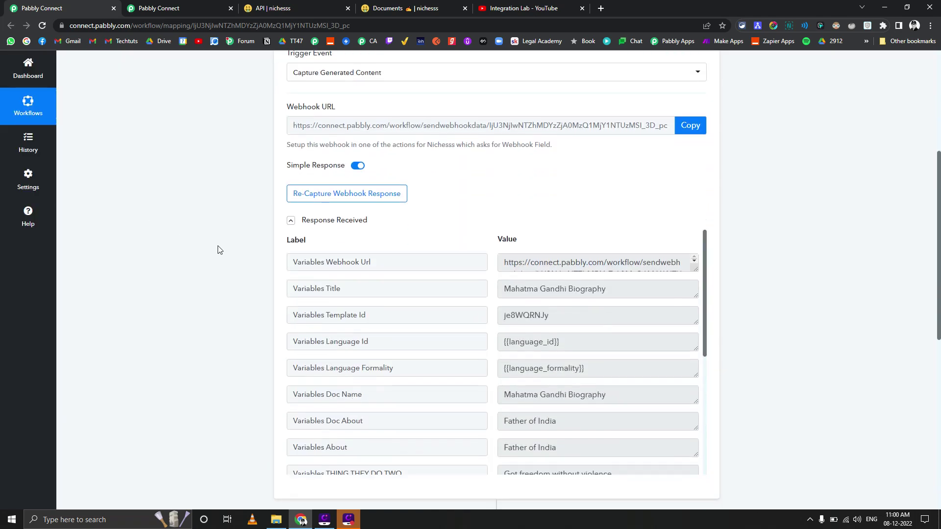
{"action": "scroll", "coordinate": [559, 332], "scroll_direction": "down", "scroll_amount": 5}
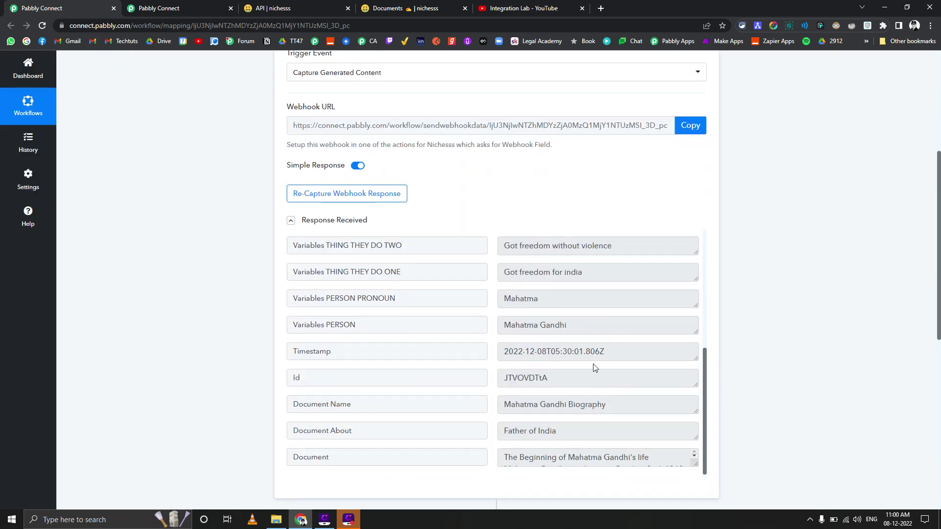
{"action": "scroll", "coordinate": [593, 364], "scroll_direction": "down", "scroll_amount": 3}
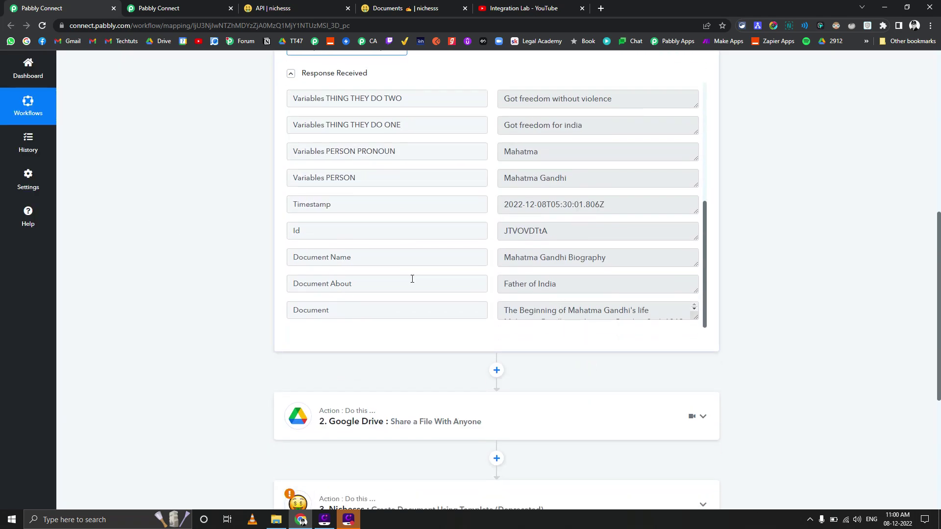
{"action": "mouse_move", "coordinate": [695, 318]}
{"action": "left_mouse_down"}
{"action": "mouse_move", "coordinate": [691, 357]}
{"action": "mouse_move", "coordinate": [689, 281]}
{"action": "mouse_move", "coordinate": [699, 327]}
{"action": "left_mouse_up"}
{"action": "scroll", "coordinate": [626, 305], "scroll_direction": "down", "scroll_amount": 8}
{"action": "scroll", "coordinate": [626, 304], "scroll_direction": "up", "scroll_amount": 10}
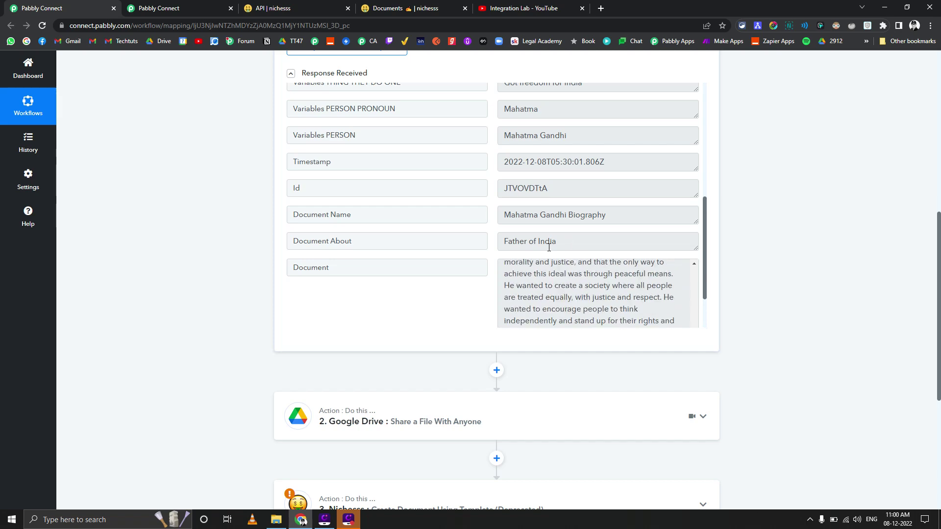
{"action": "scroll", "coordinate": [571, 273], "scroll_direction": "down", "scroll_amount": 3}
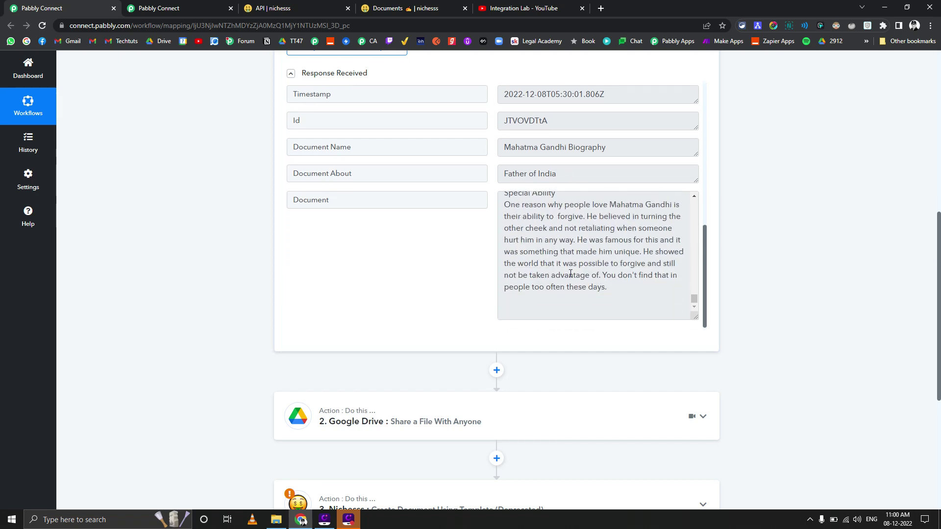
{"action": "scroll", "coordinate": [571, 273], "scroll_direction": "up", "scroll_amount": 20}
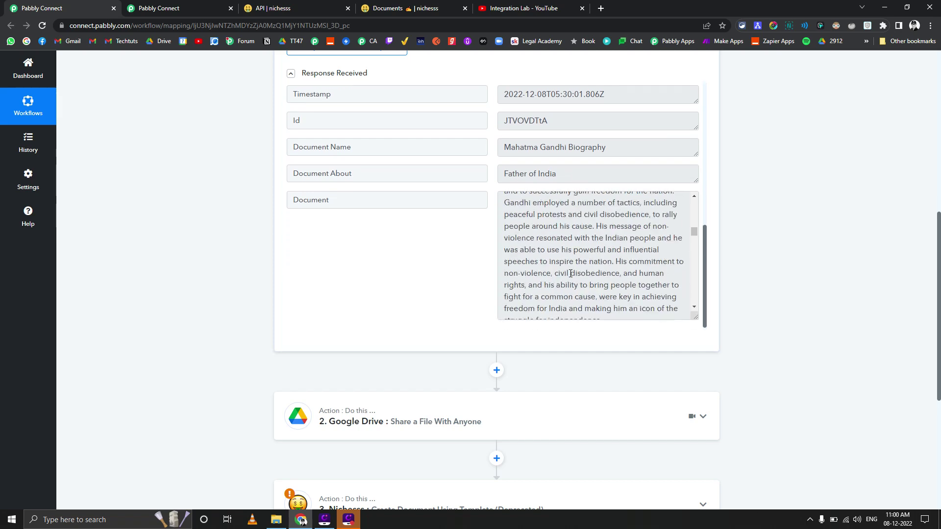
{"action": "scroll", "coordinate": [571, 273], "scroll_direction": "up", "scroll_amount": 6}
{"action": "scroll", "coordinate": [571, 273], "scroll_direction": "down", "scroll_amount": 4}
{"action": "scroll", "coordinate": [575, 267], "scroll_direction": "down", "scroll_amount": 15}
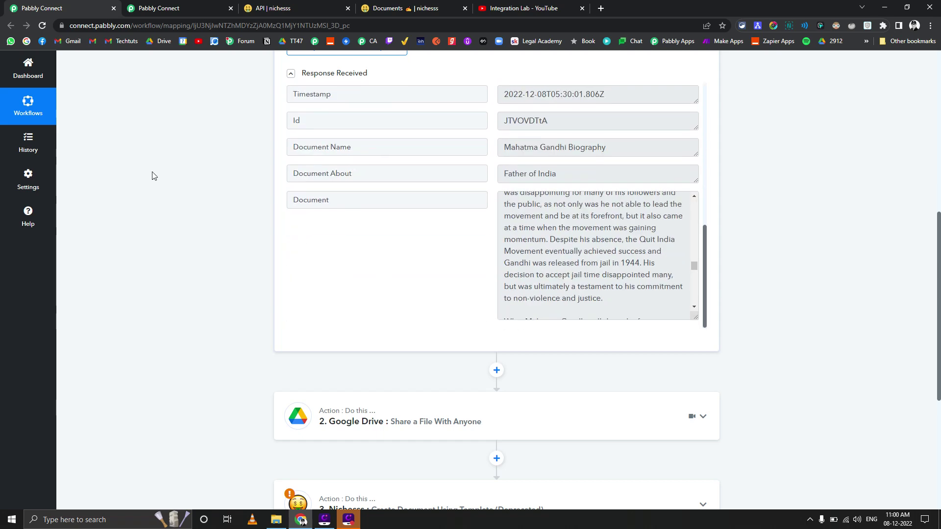
- Review the document workflow's step 5, set to Biography Custom Template with PERSON 'Mahatma Gandhi'
{"action": "left_click", "coordinate": [165, 6]}
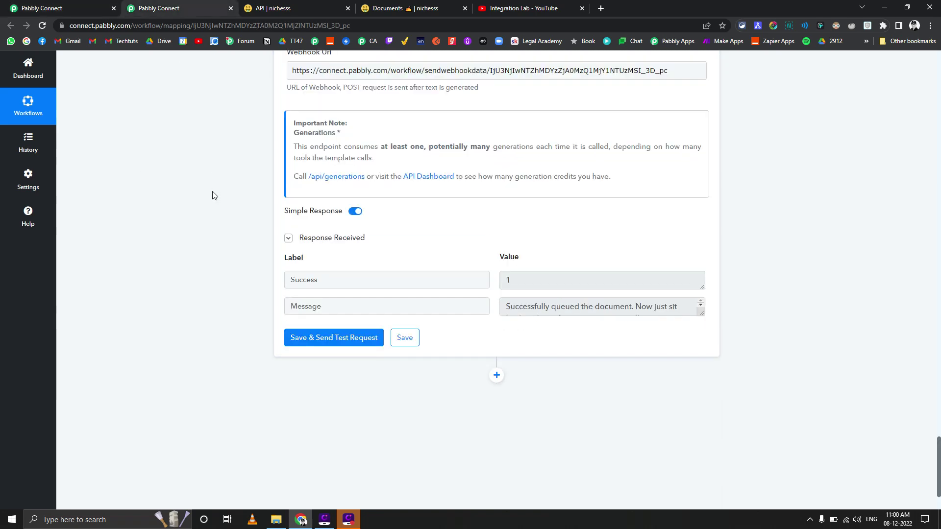
{"action": "scroll", "coordinate": [213, 194], "scroll_direction": "up", "scroll_amount": 2}
{"action": "scroll", "coordinate": [212, 195], "scroll_direction": "up", "scroll_amount": 14}
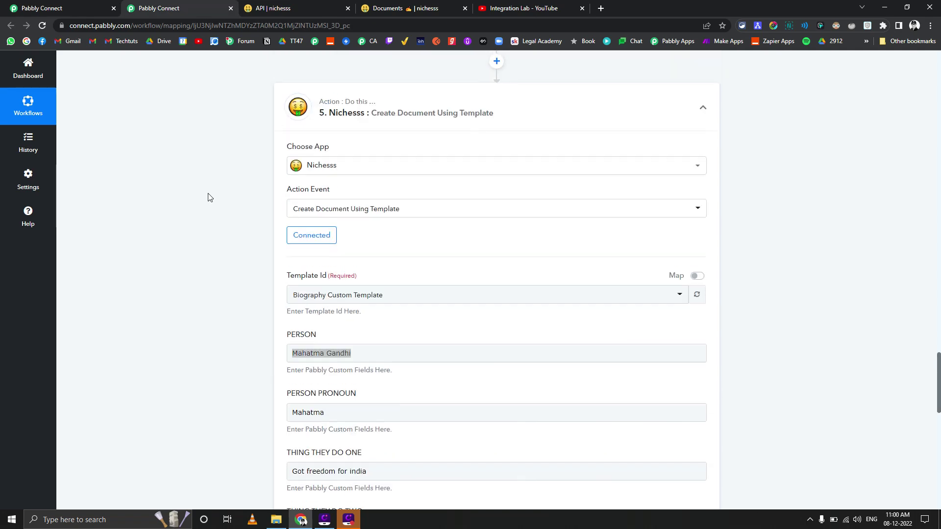
{"action": "scroll", "coordinate": [210, 197], "scroll_direction": "up", "scroll_amount": 1}
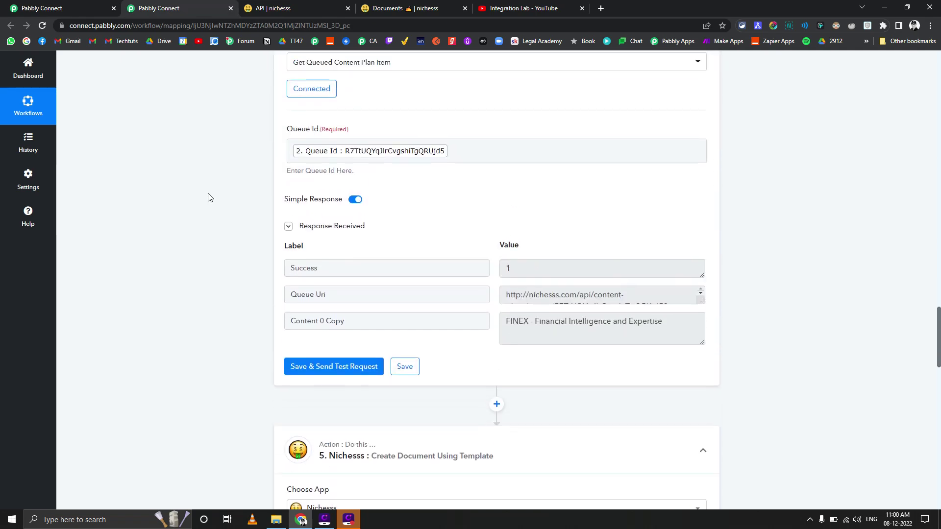
{"action": "scroll", "coordinate": [210, 197], "scroll_direction": "down", "scroll_amount": 7}
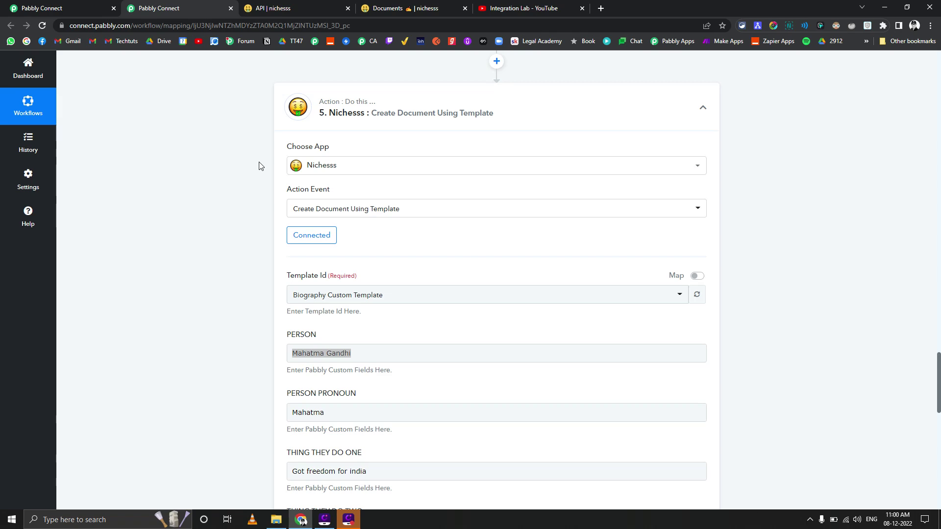
- Show the Integration Lab channel's Videos page listing uploads like the ImageKit.io custom app tutorial
{"action": "left_click", "coordinate": [504, 6]}
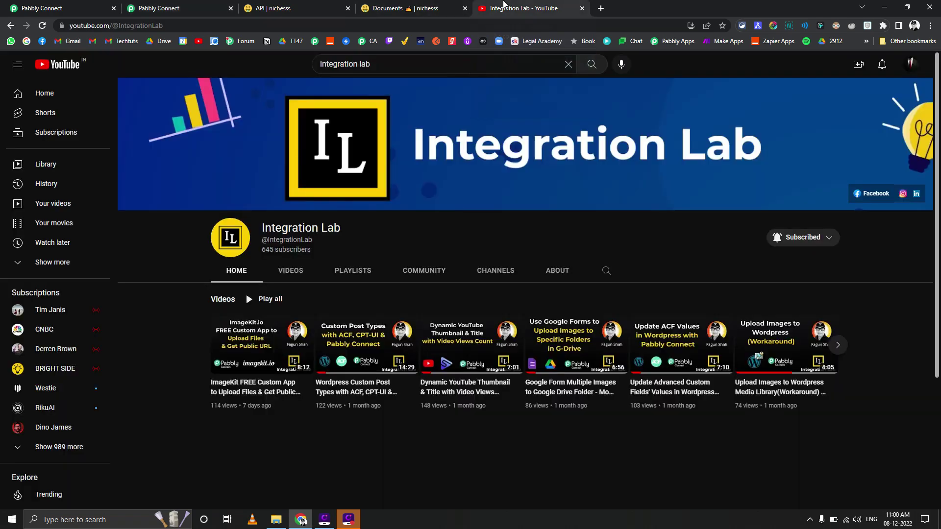
{"action": "left_click", "coordinate": [297, 268]}
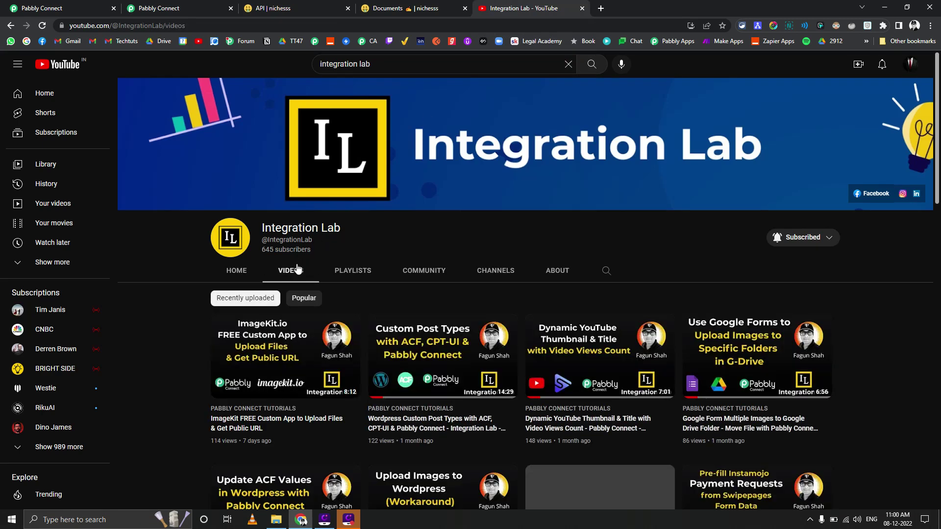